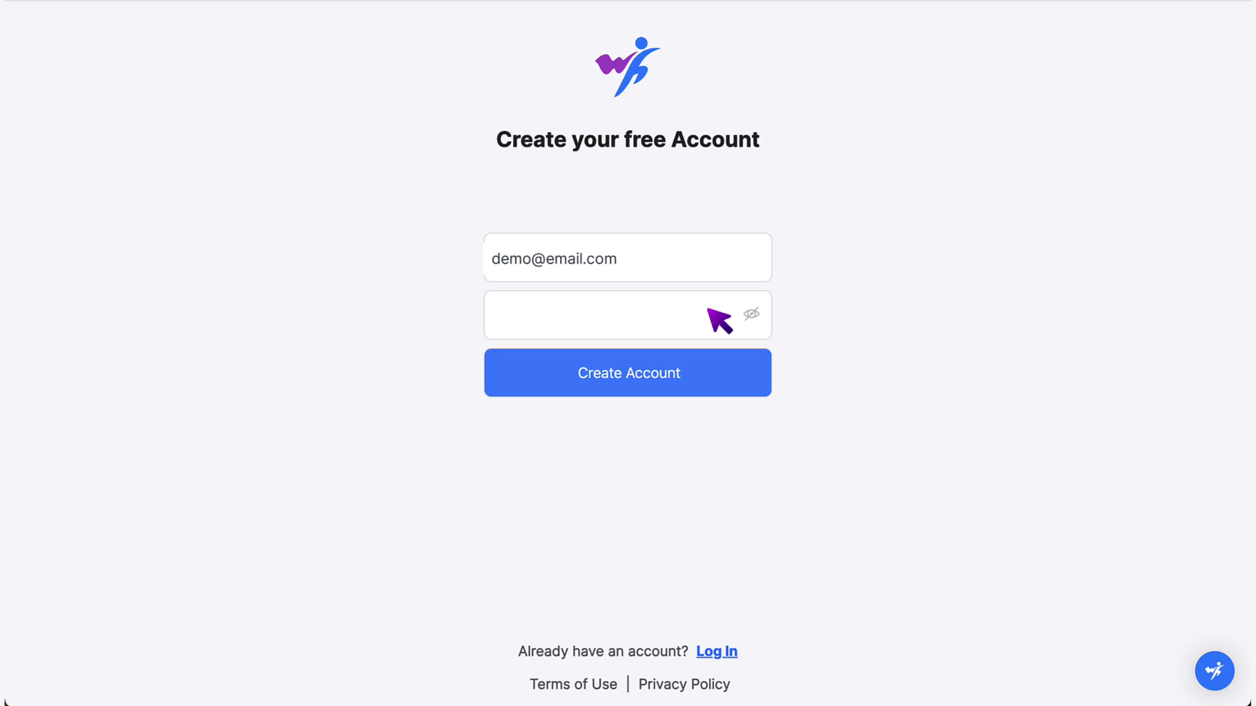
- Enter the account password and create the free Will Hero account
type("demopassword12")
left_click(710, 367)
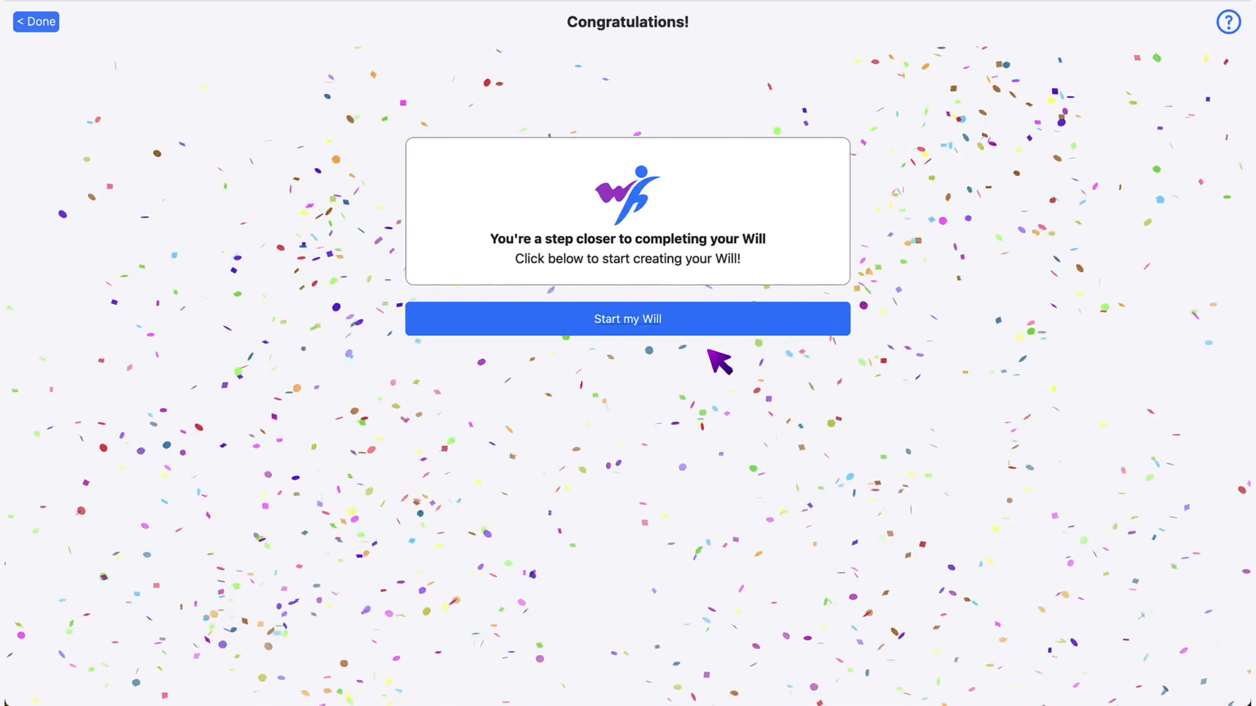
- Start the will and save United States, California as the place of residence
left_click(709, 325)
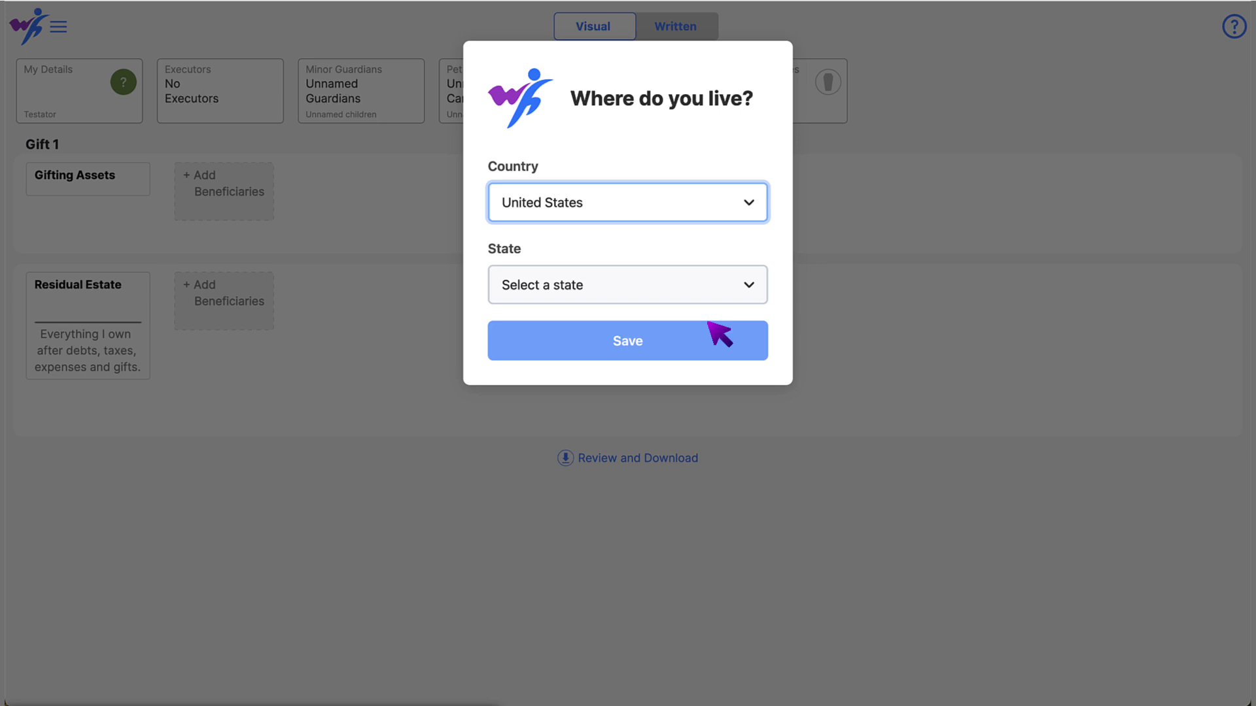
left_click(714, 285)
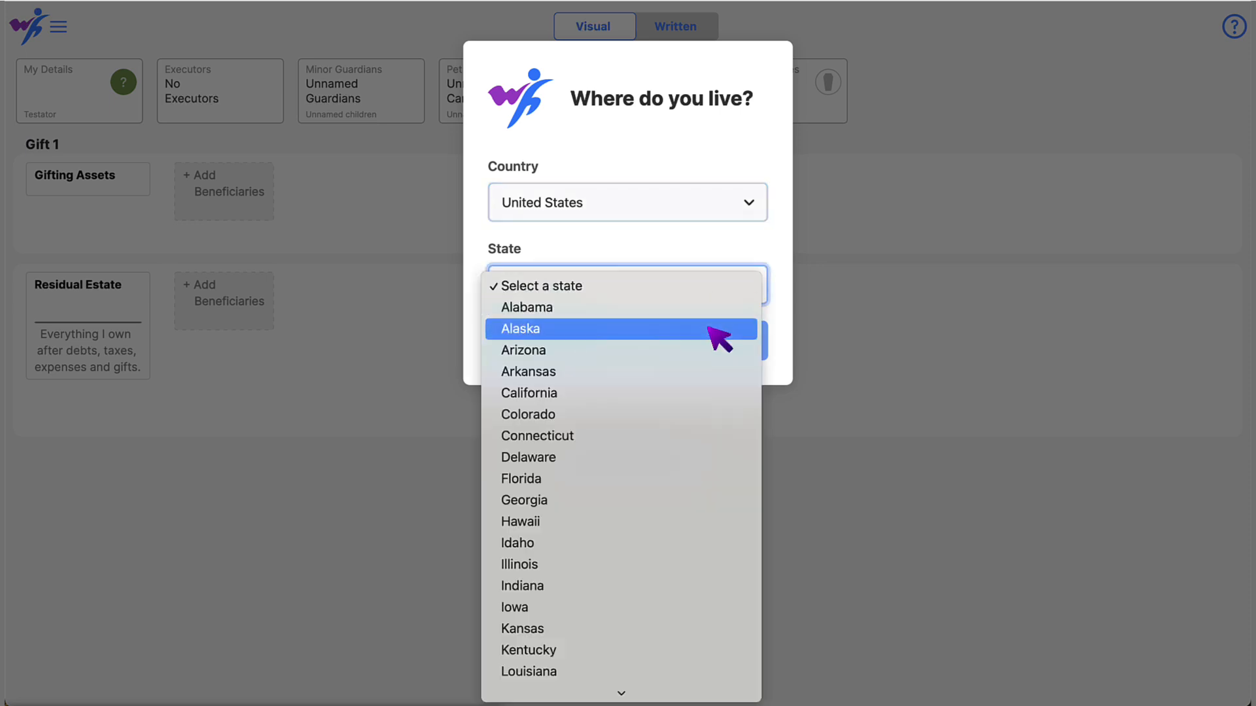
left_click(709, 393)
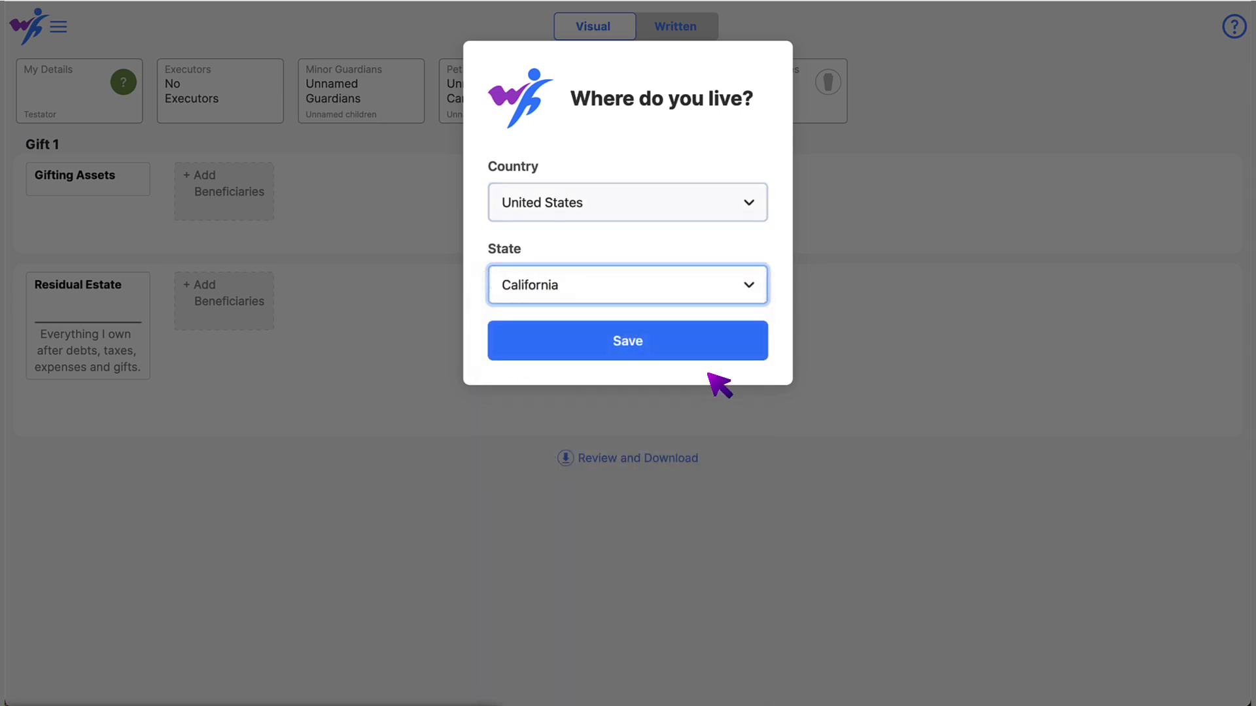
left_click(710, 341)
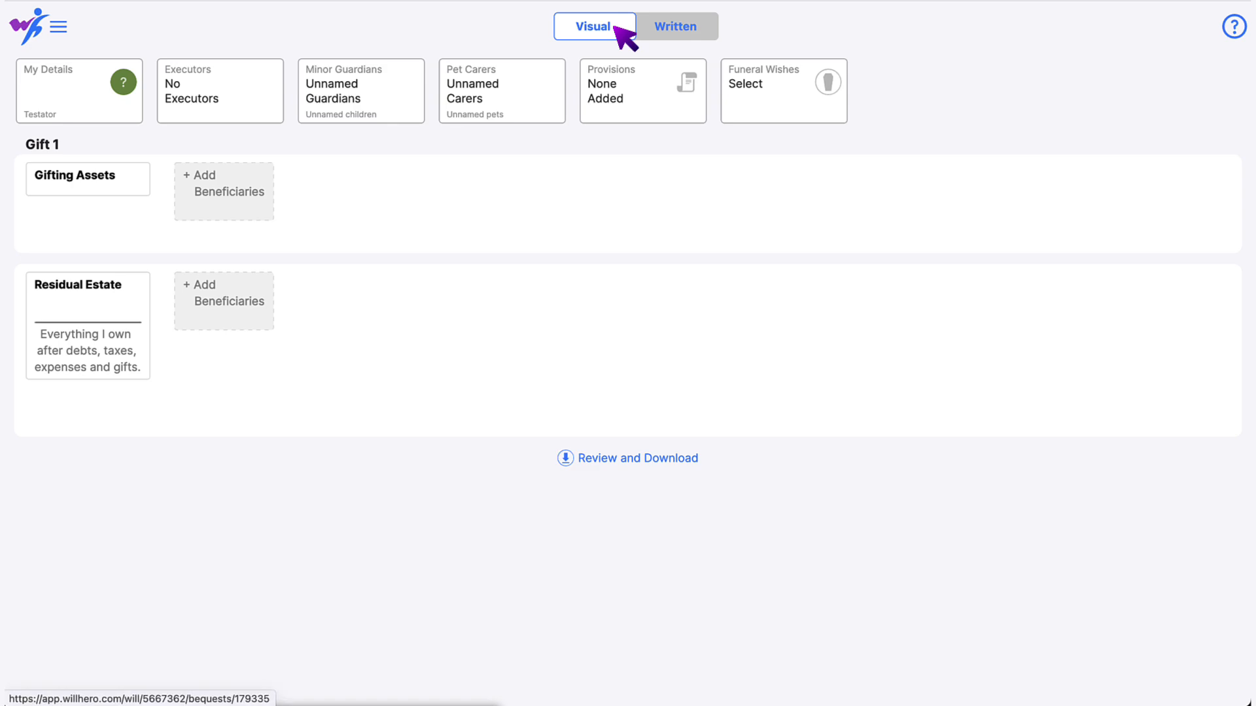
left_click(705, 29)
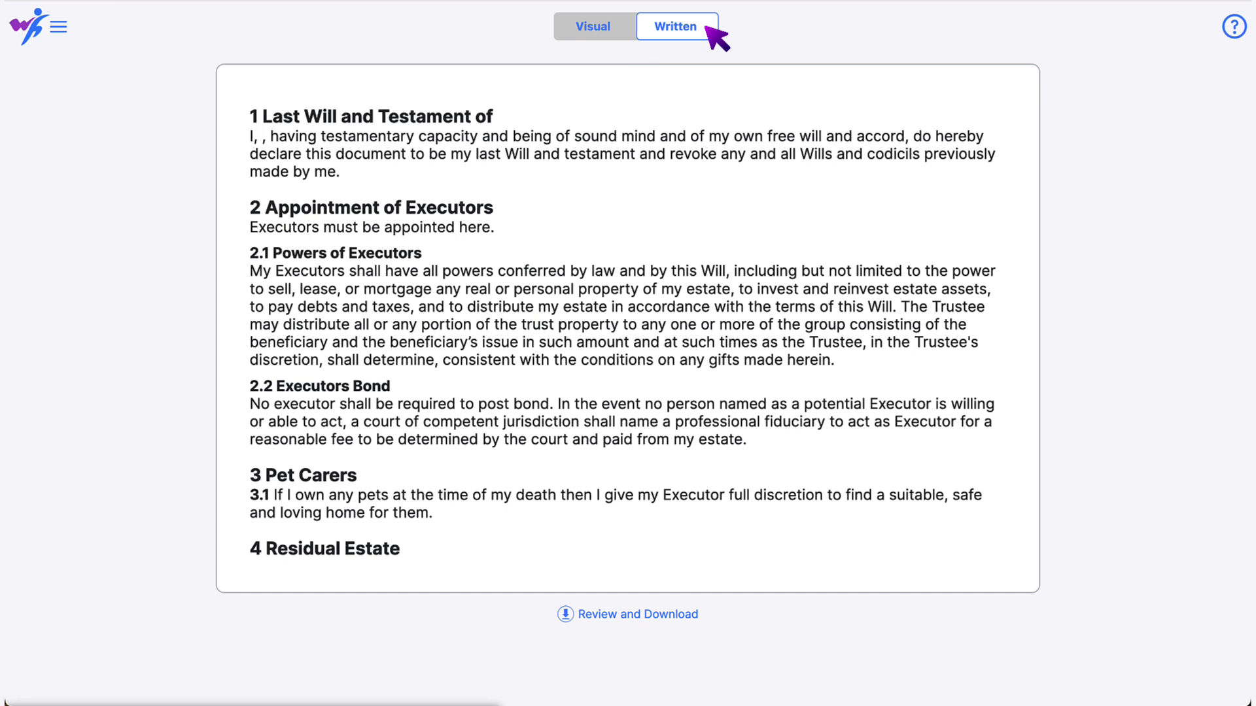
left_click(620, 29)
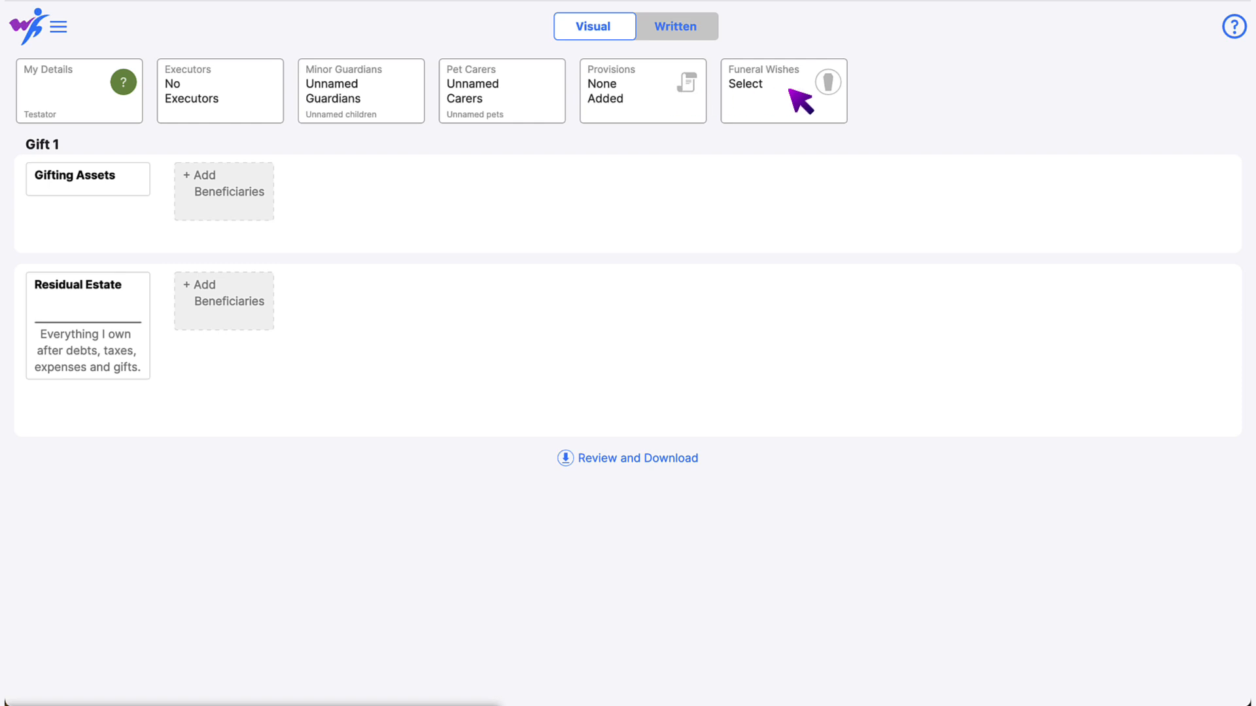
- Open and close the main navigation menu, then bring up the help options
left_click(59, 28)
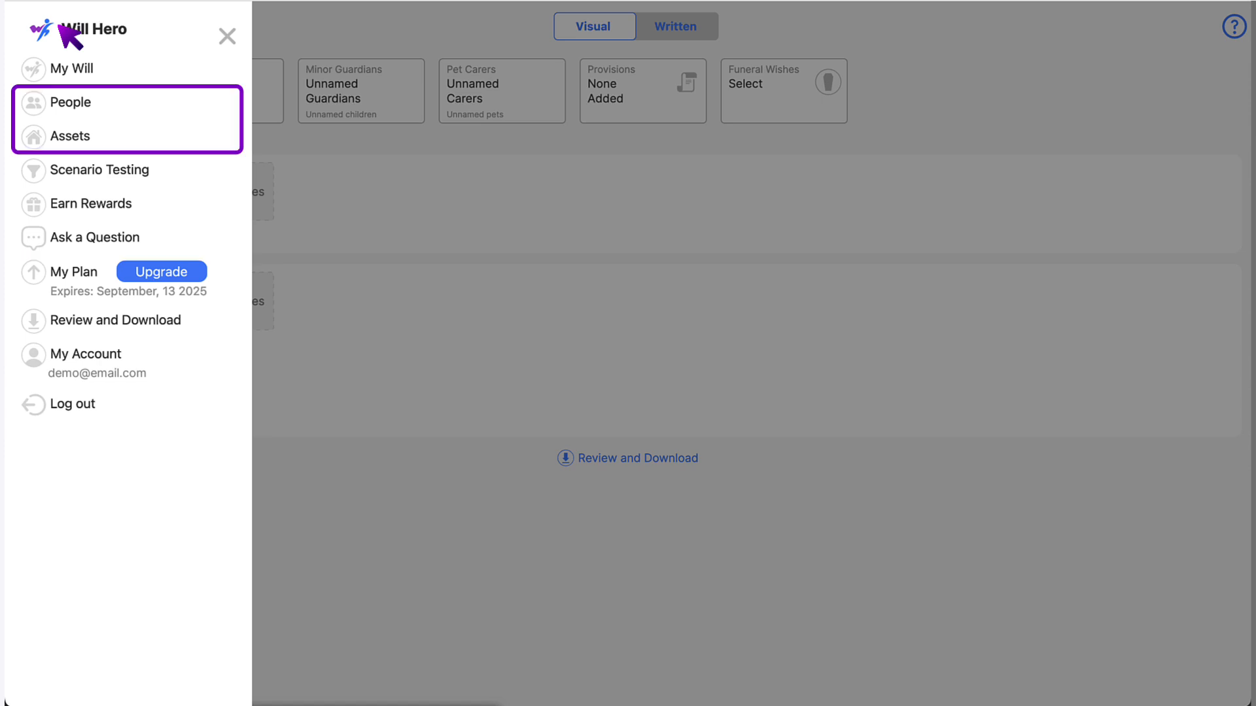
left_click(227, 36)
left_click(1239, 29)
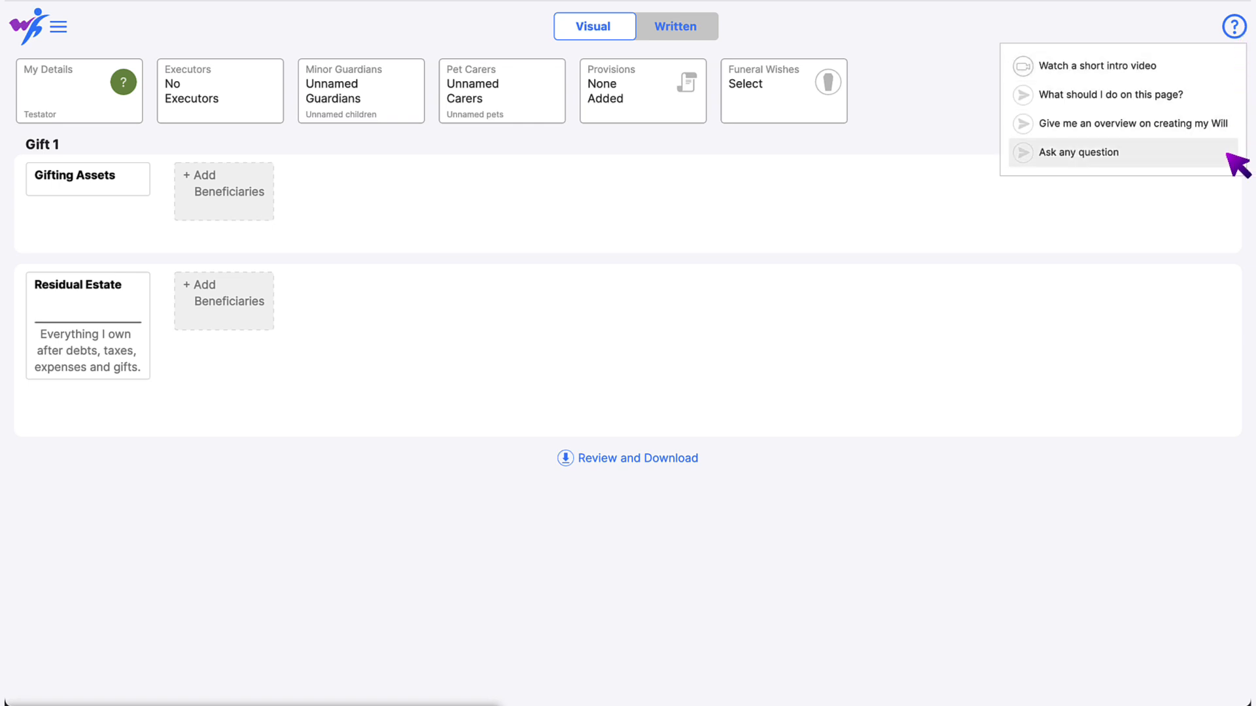
- Ask the assistant 'What is an Executor?' and close the chat after its answer
left_click(1227, 155)
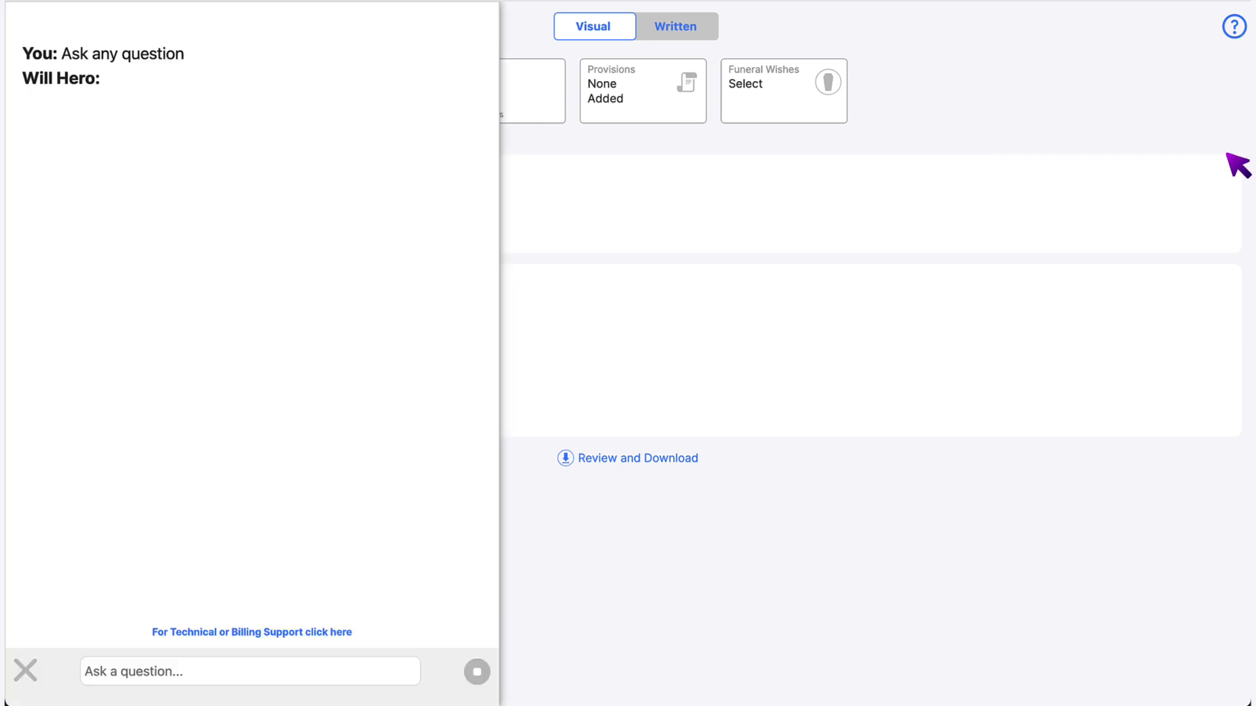
type("W")
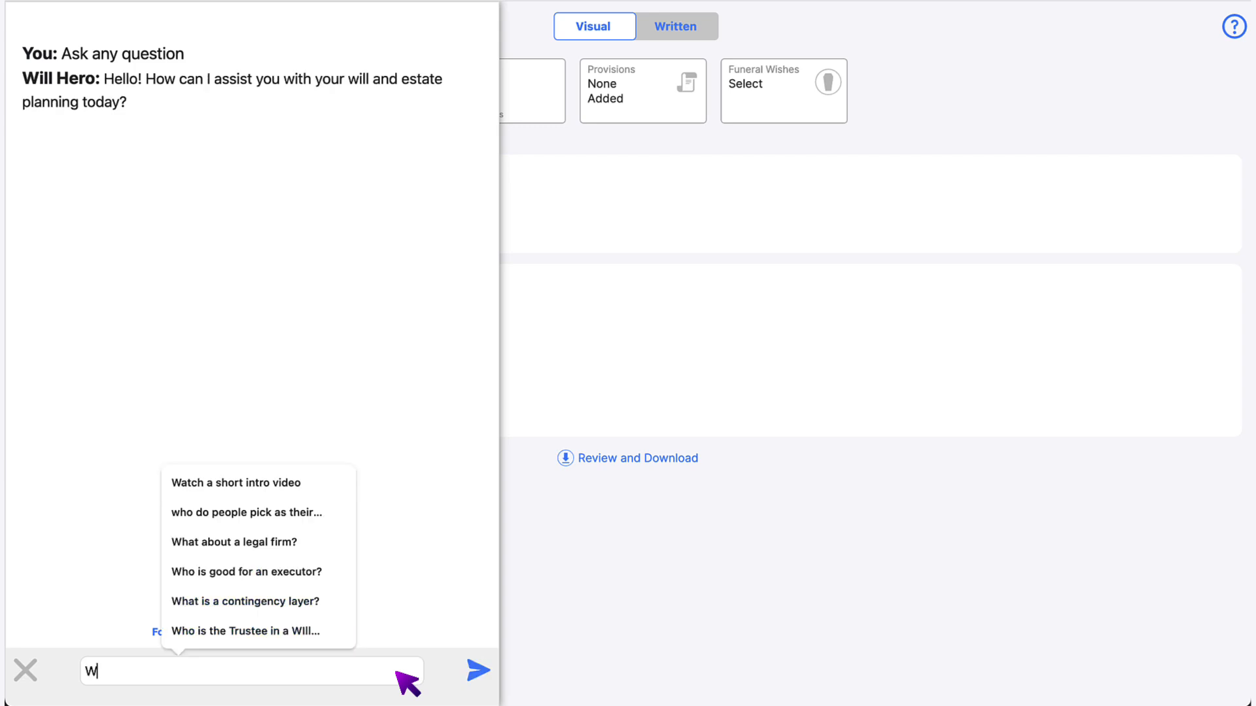
type("hat is an Executor?")
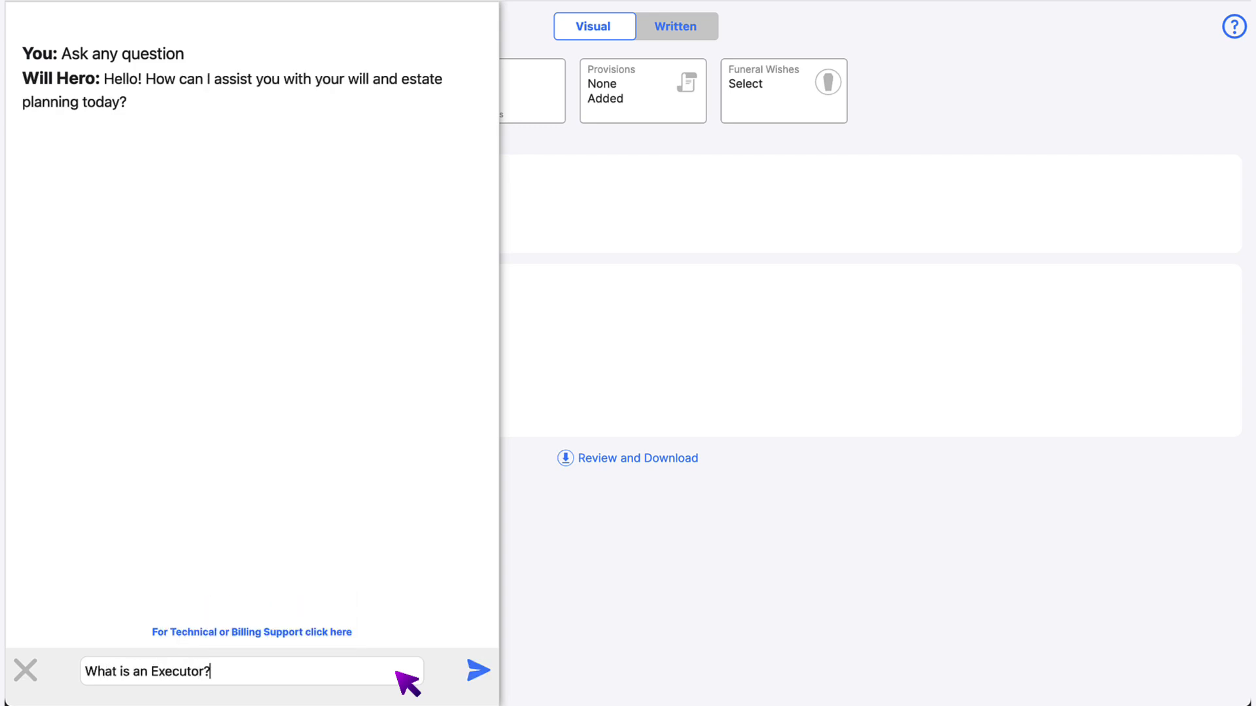
key("Return")
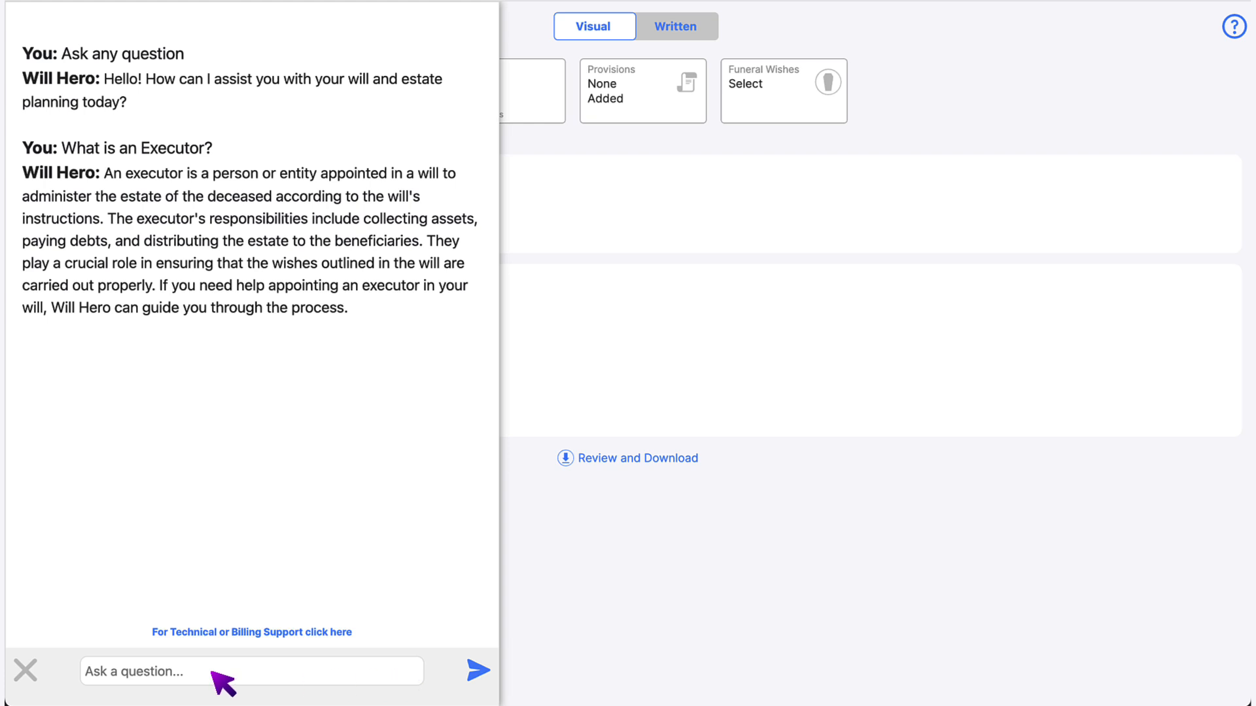
left_click(26, 671)
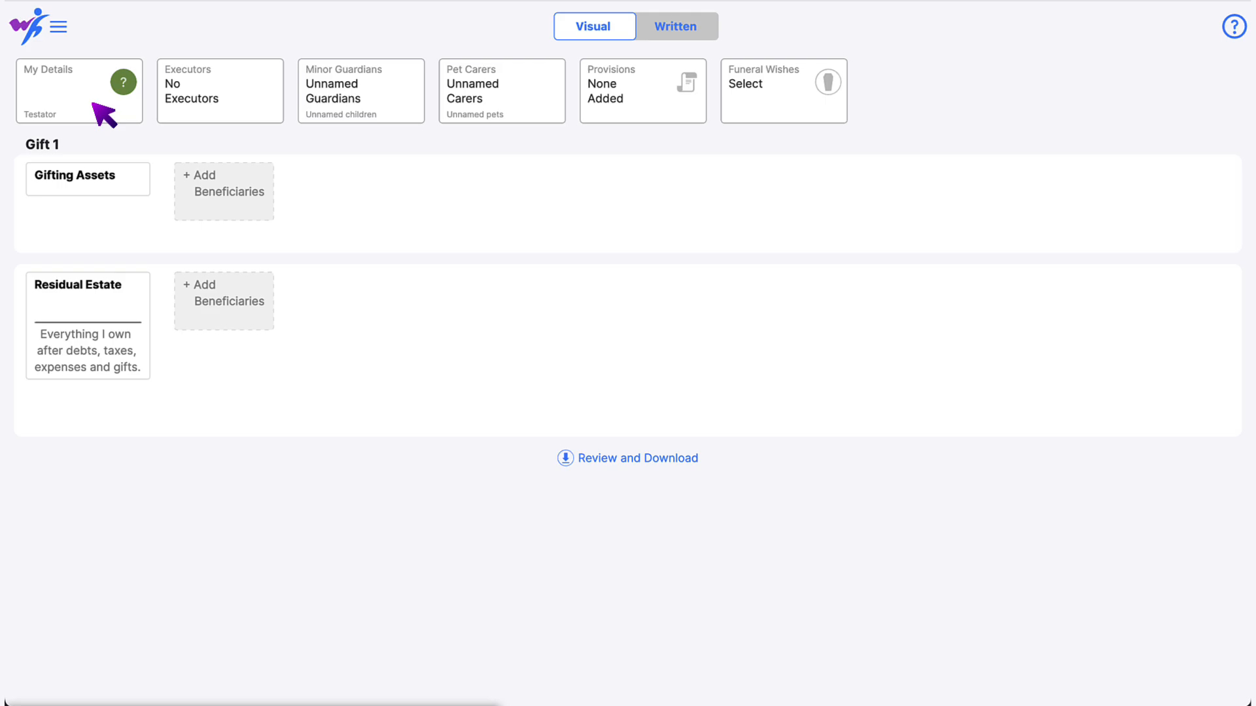
- In My Details, enter the testator's full name and date of birth
left_click(104, 116)
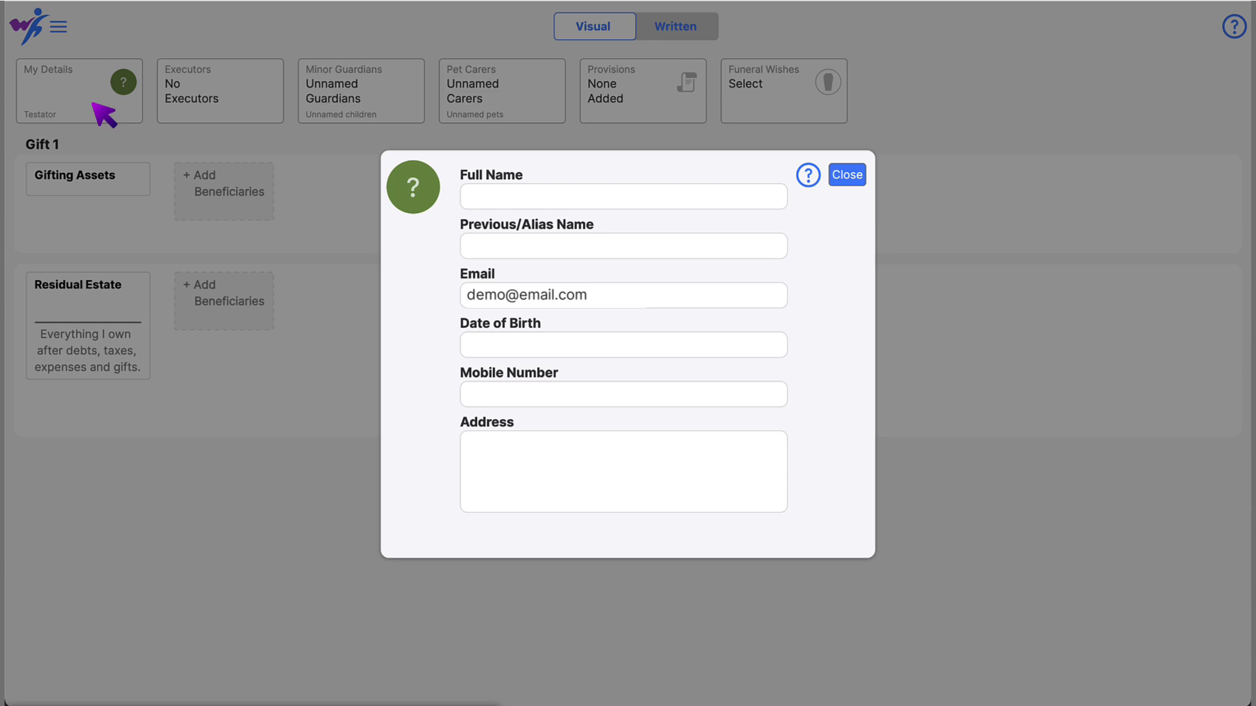
left_click(721, 194)
type("John Frank Smith")
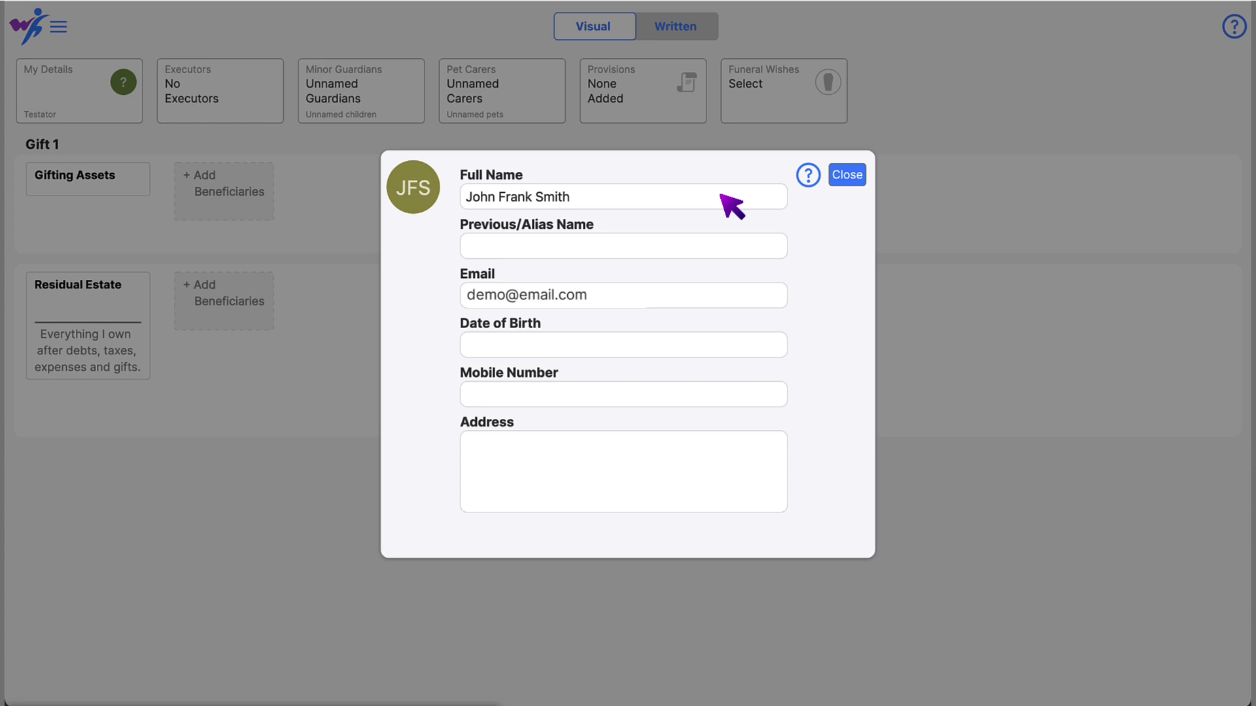
left_click(720, 346)
type("January 23, 1978")
- Enter the testator's two-line home address, then preview the written will and return to Visual
left_click(720, 443)
key("Return")
key("Return")
type("United States")
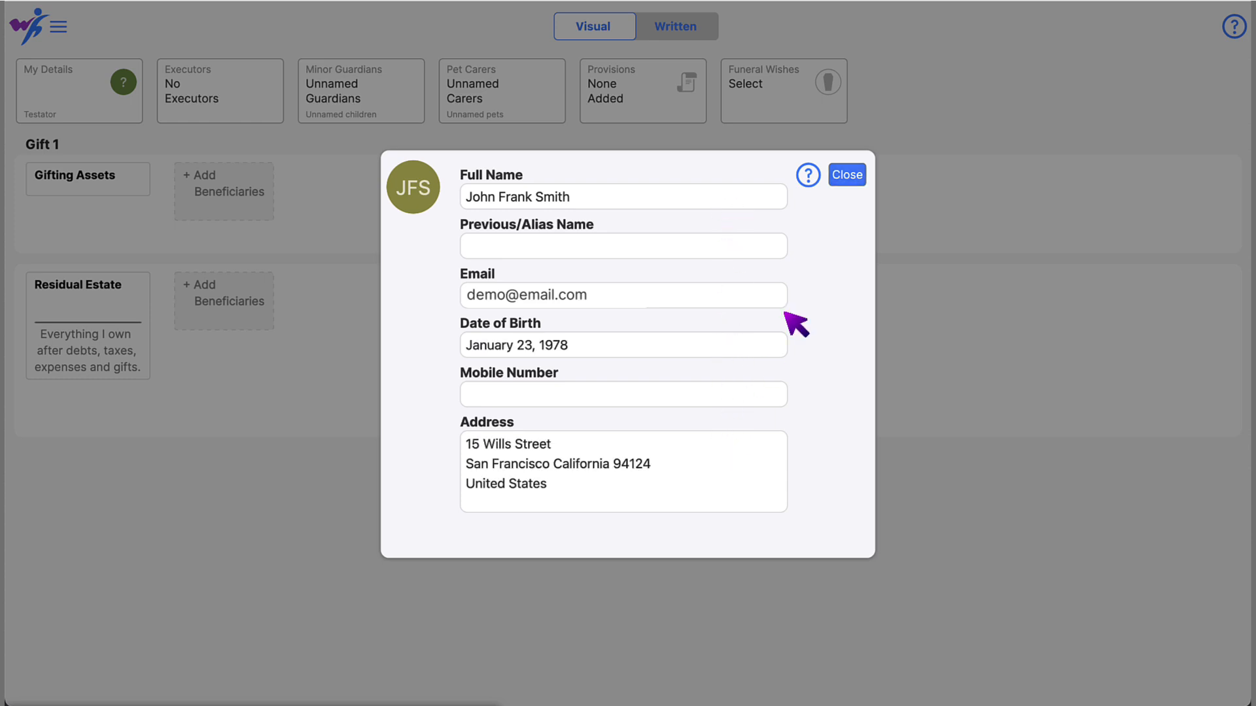
left_click(841, 175)
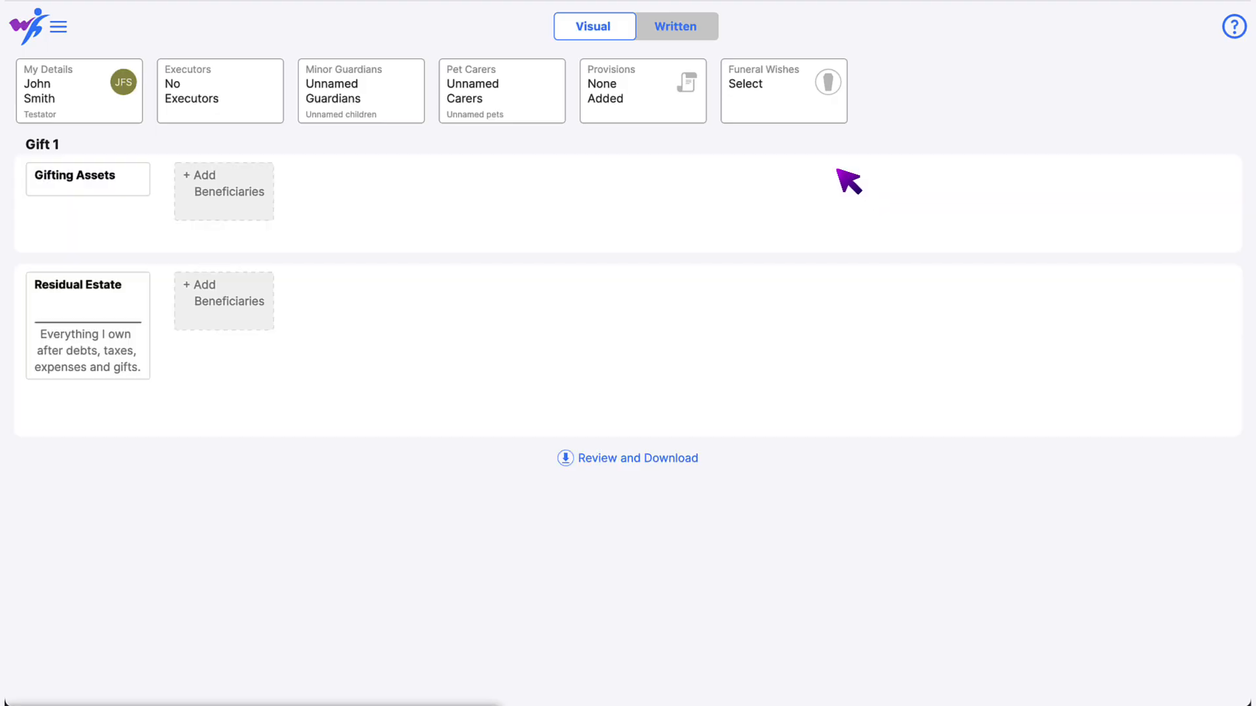
left_click(705, 29)
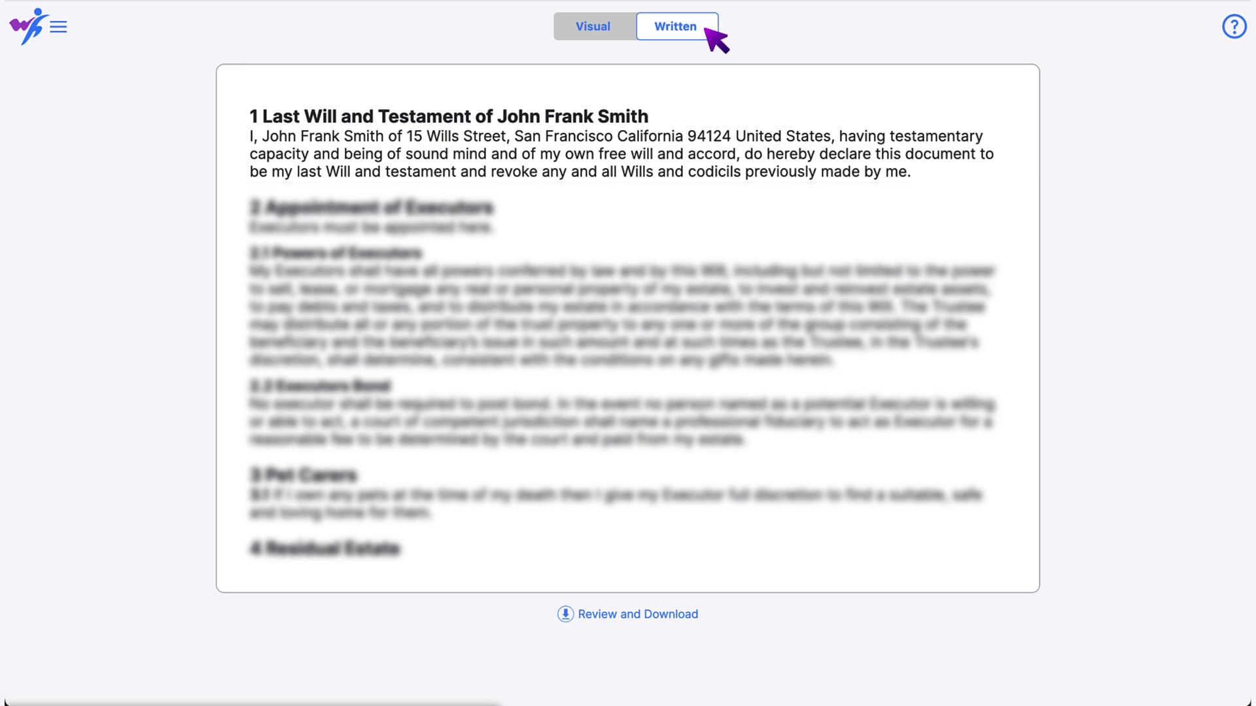
left_click(626, 29)
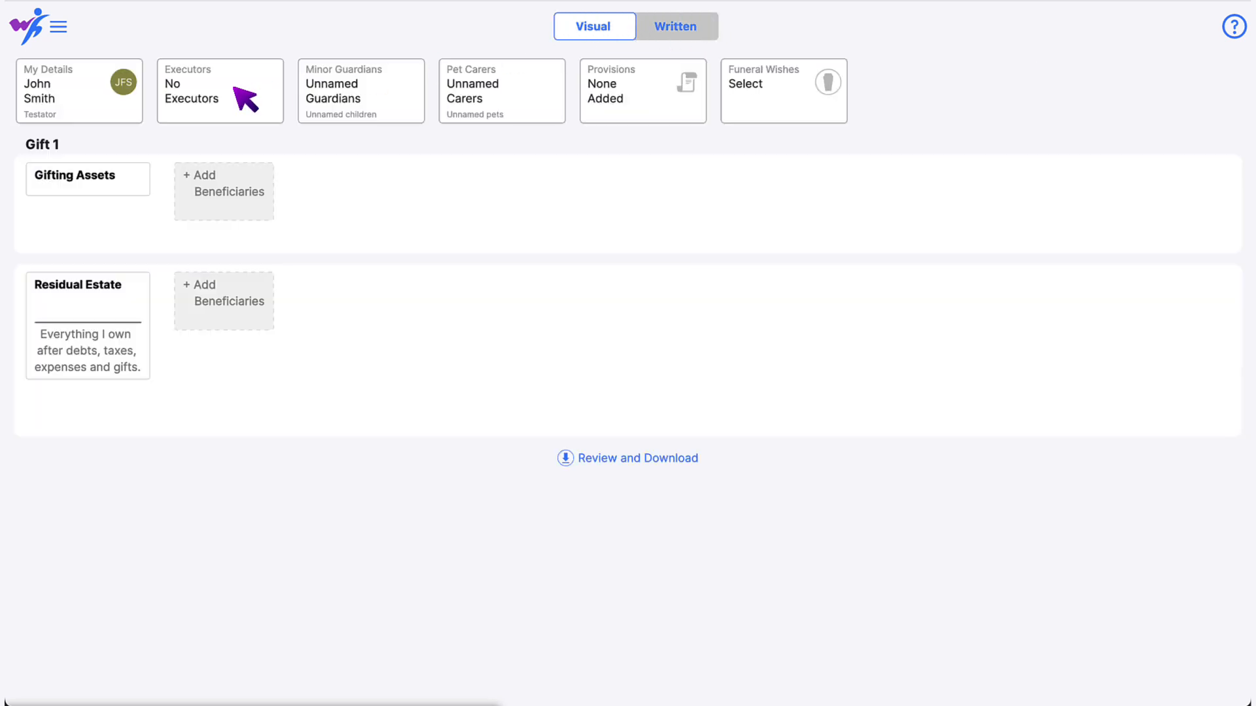
- Create a new person with relationship 'Wife' and appoint her as sole executor
left_click(246, 99)
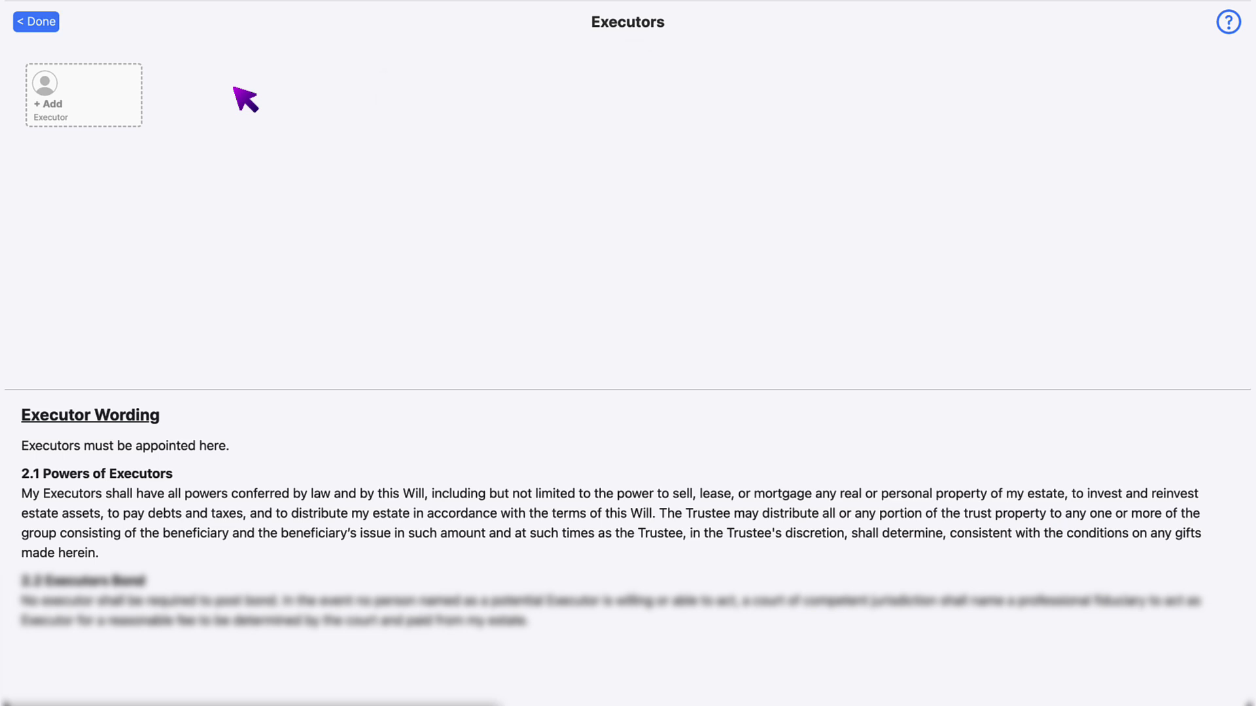
left_click(89, 103)
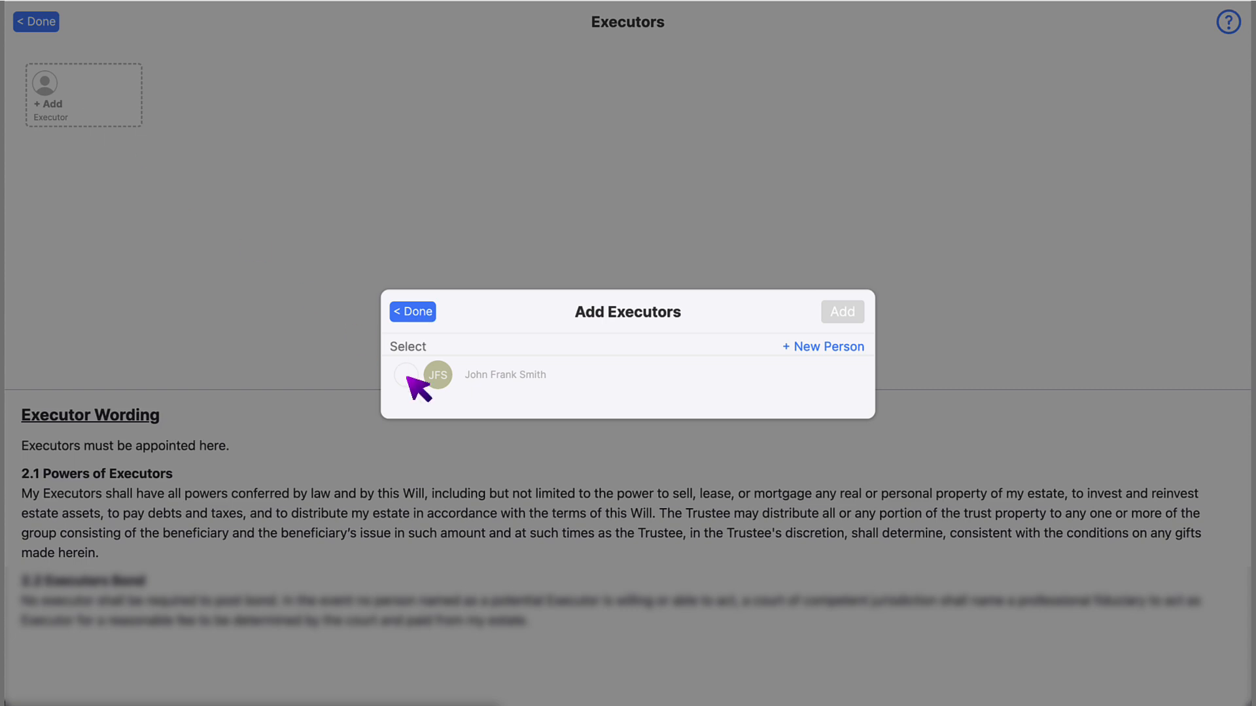
left_click(826, 349)
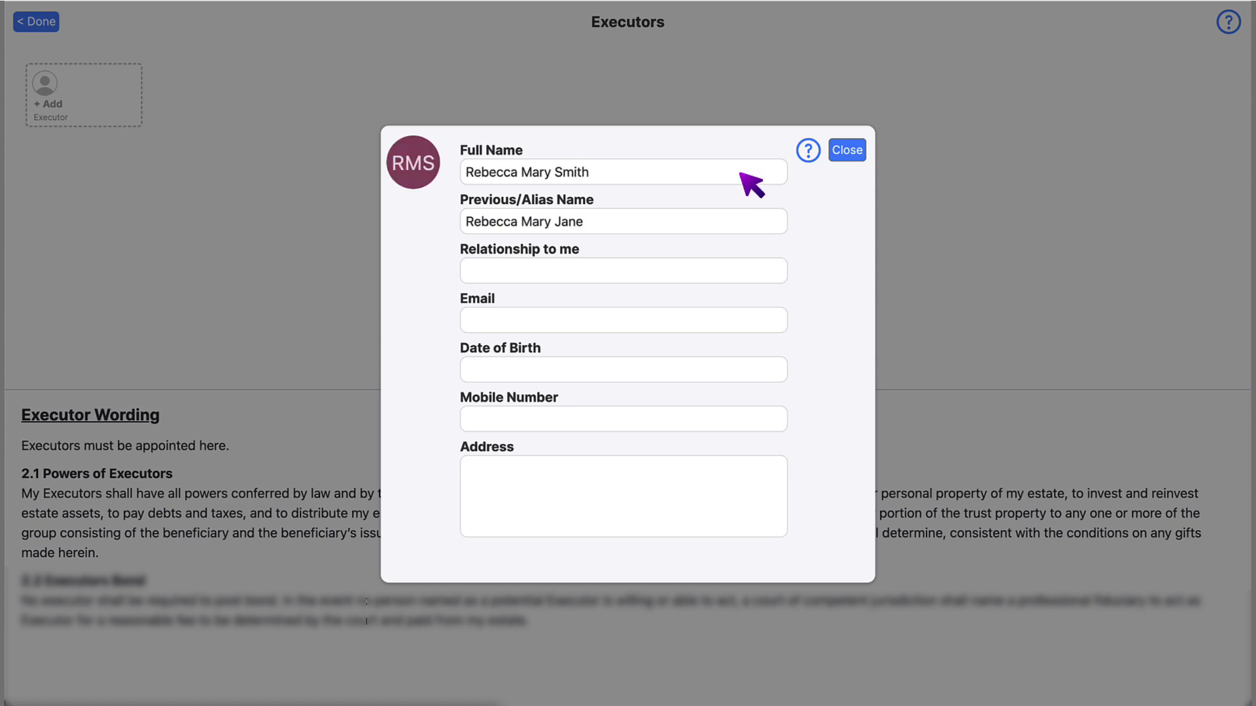
left_click(741, 274)
type("Wife")
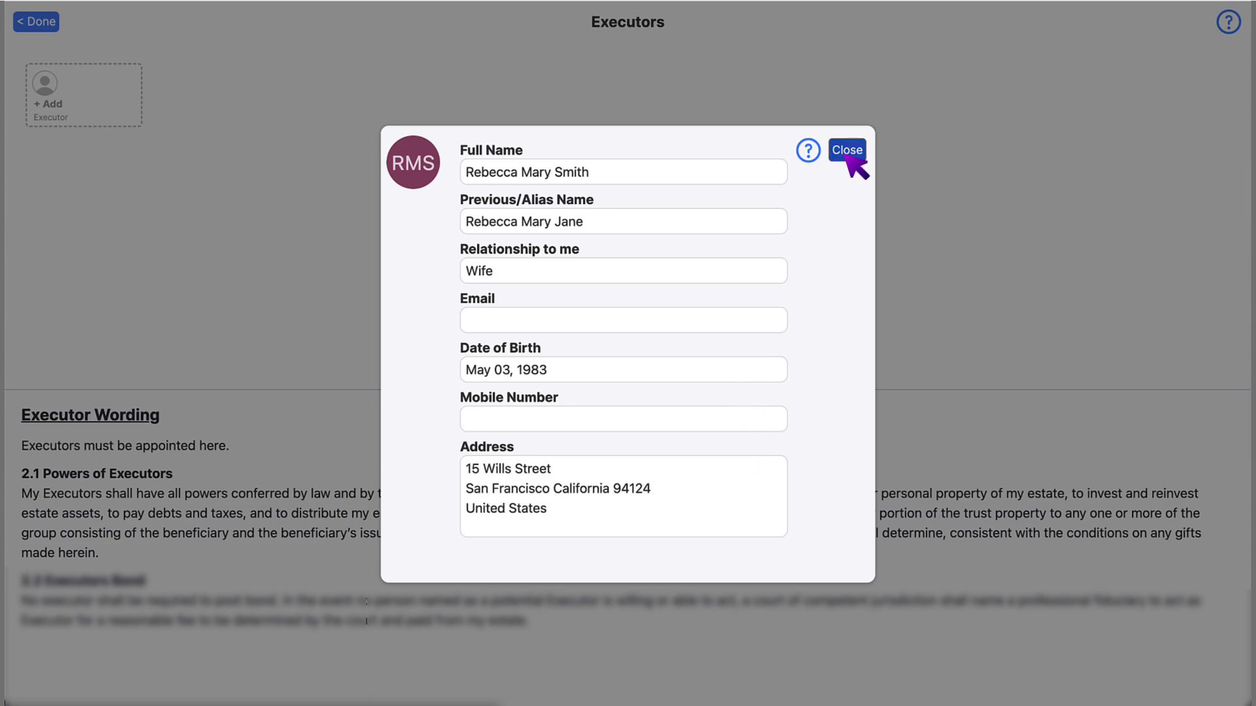
left_click(846, 153)
left_click(845, 259)
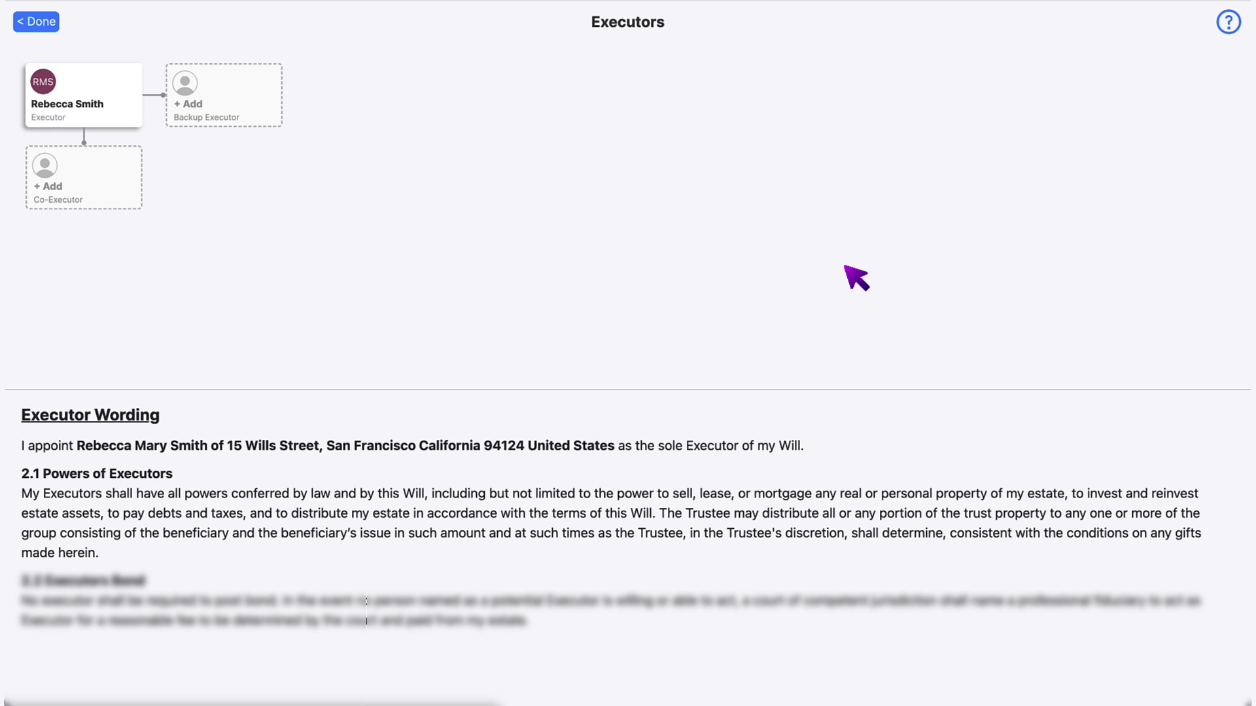
- Add a backup executor and a 2nd backup executor, then go back to the overview
left_click(112, 182)
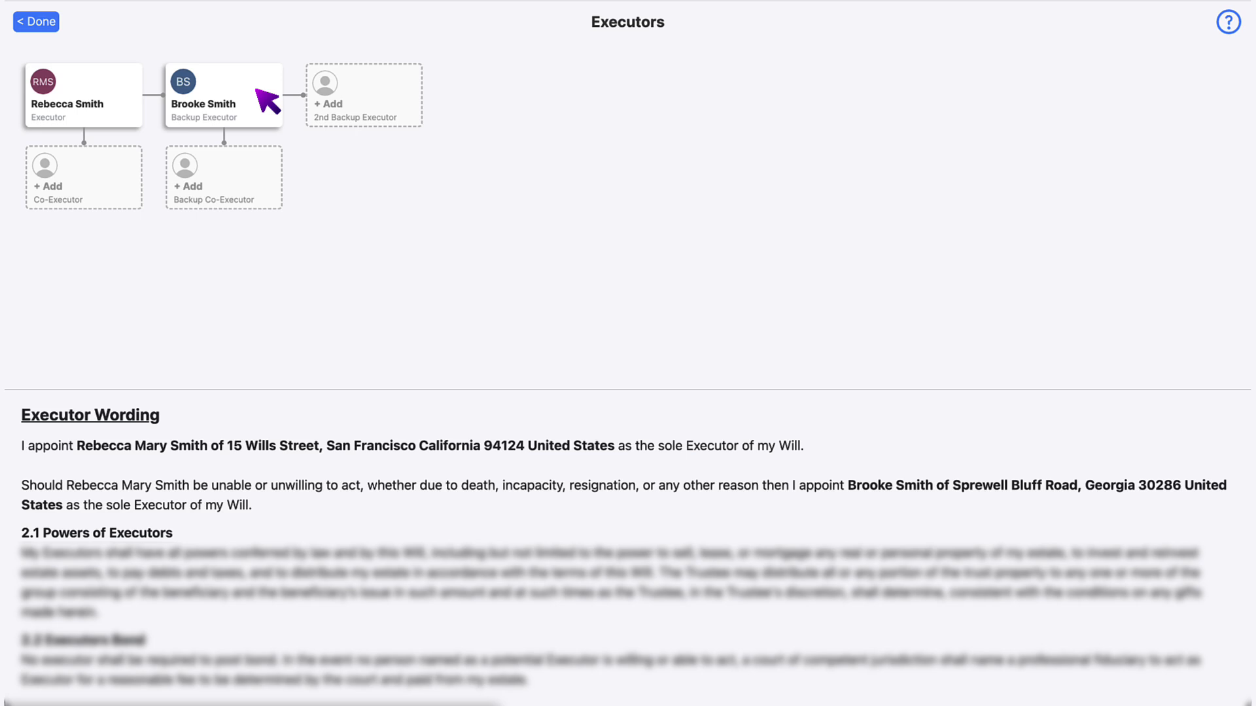
left_click(400, 89)
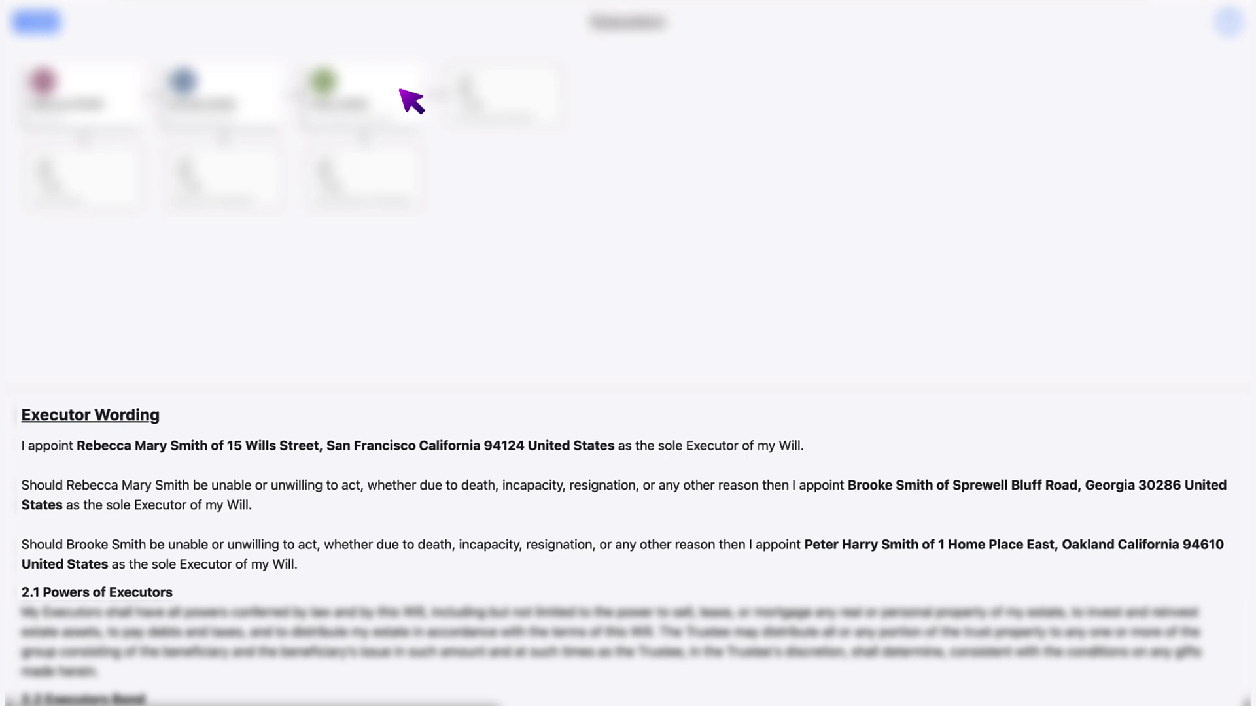
left_click(38, 21)
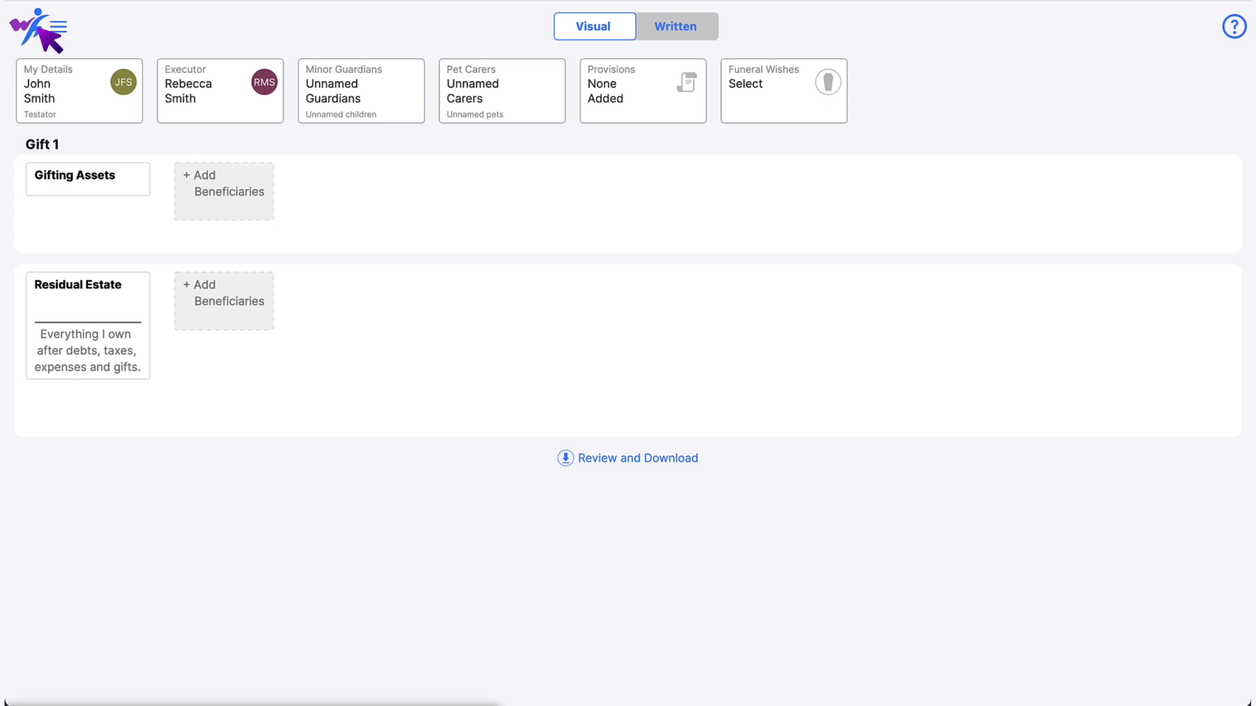
- In Minor Guardians, add a backup guardian alongside the two co-guardians
left_click(393, 87)
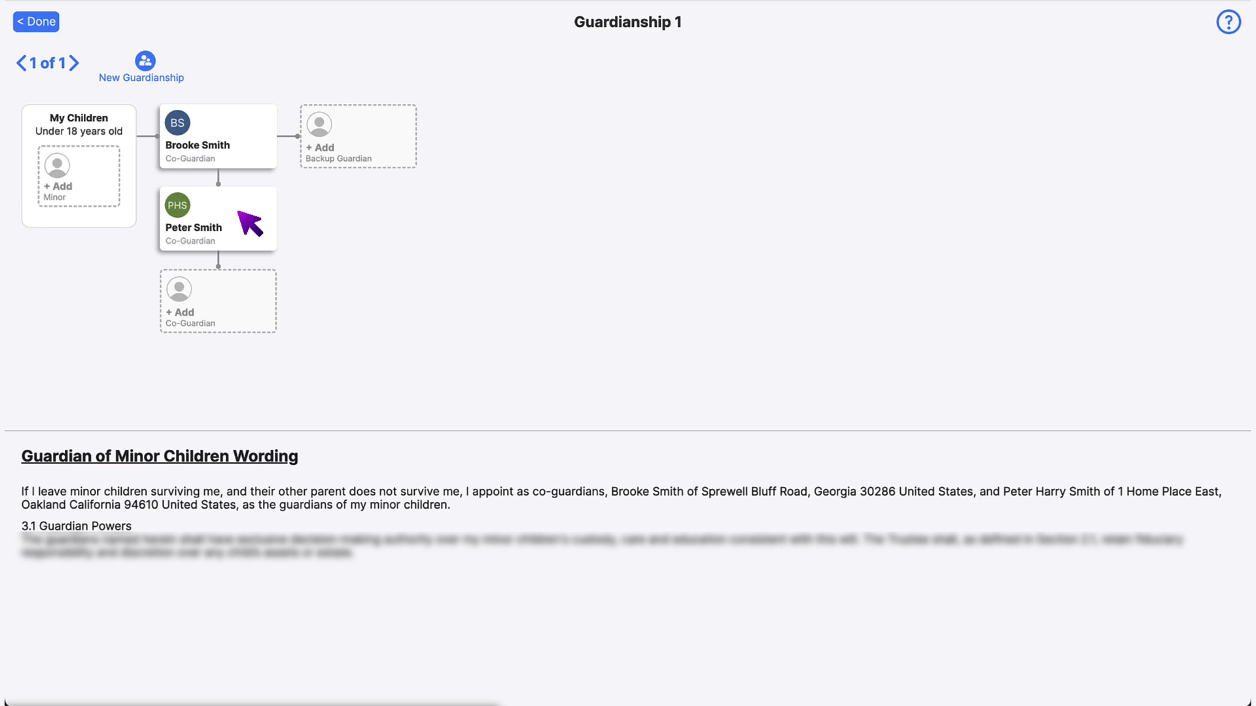
left_click(376, 126)
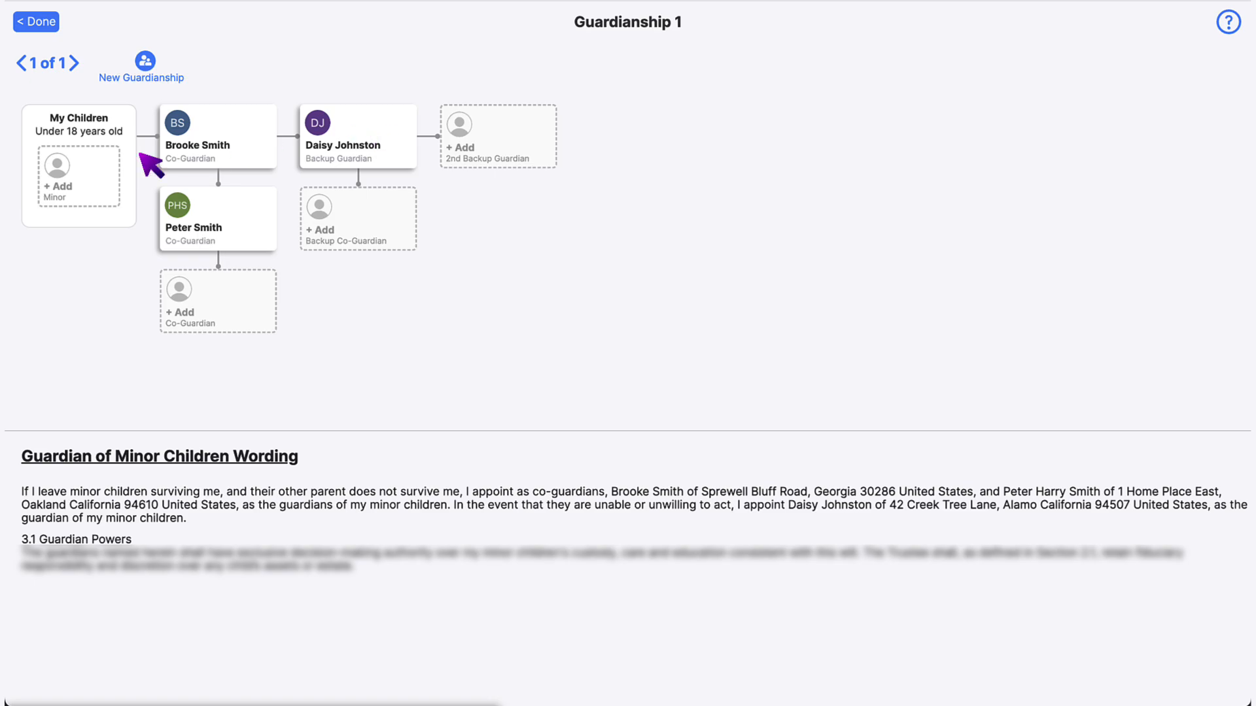
- Create the testator's son as a new person and add him under My Children
left_click(100, 172)
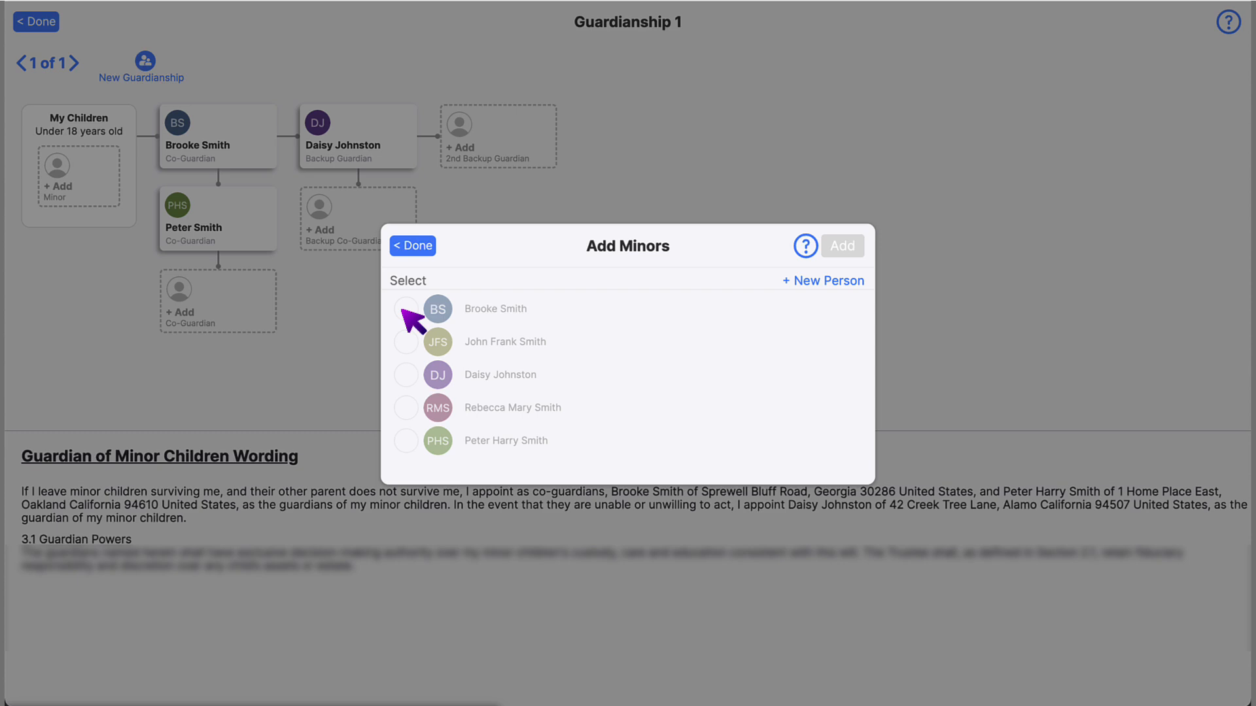
left_click(823, 284)
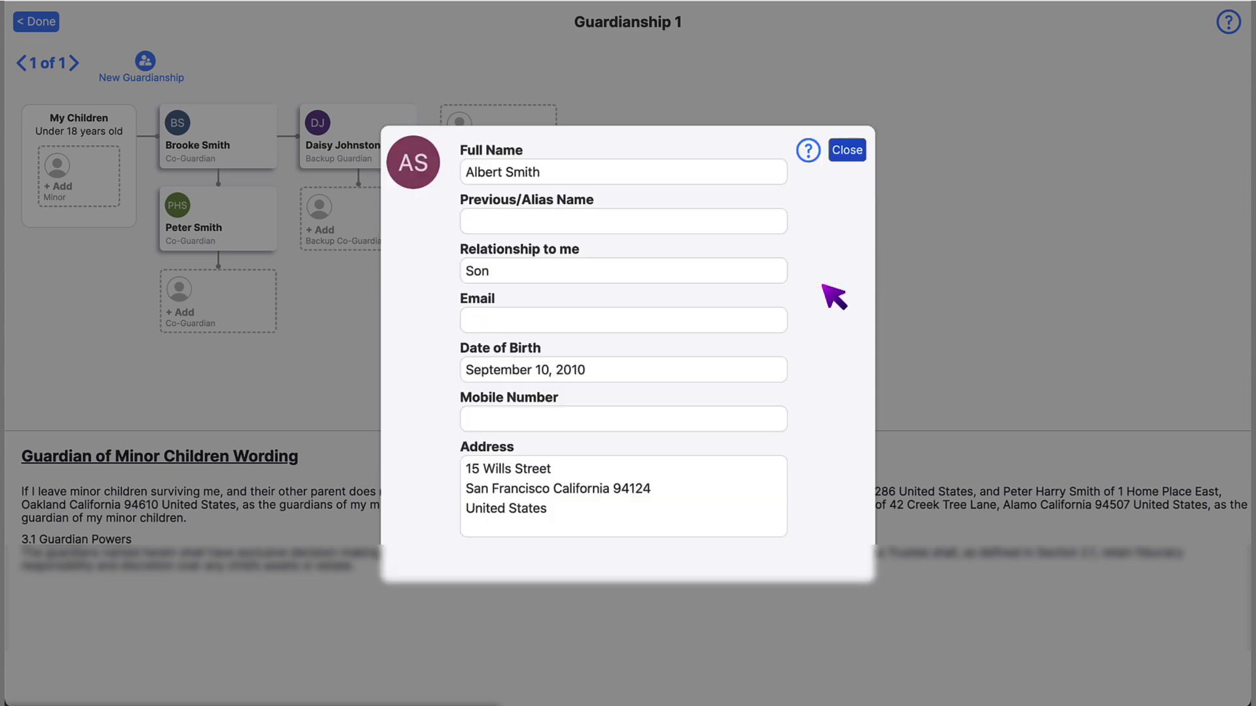
left_click(844, 151)
left_click(843, 191)
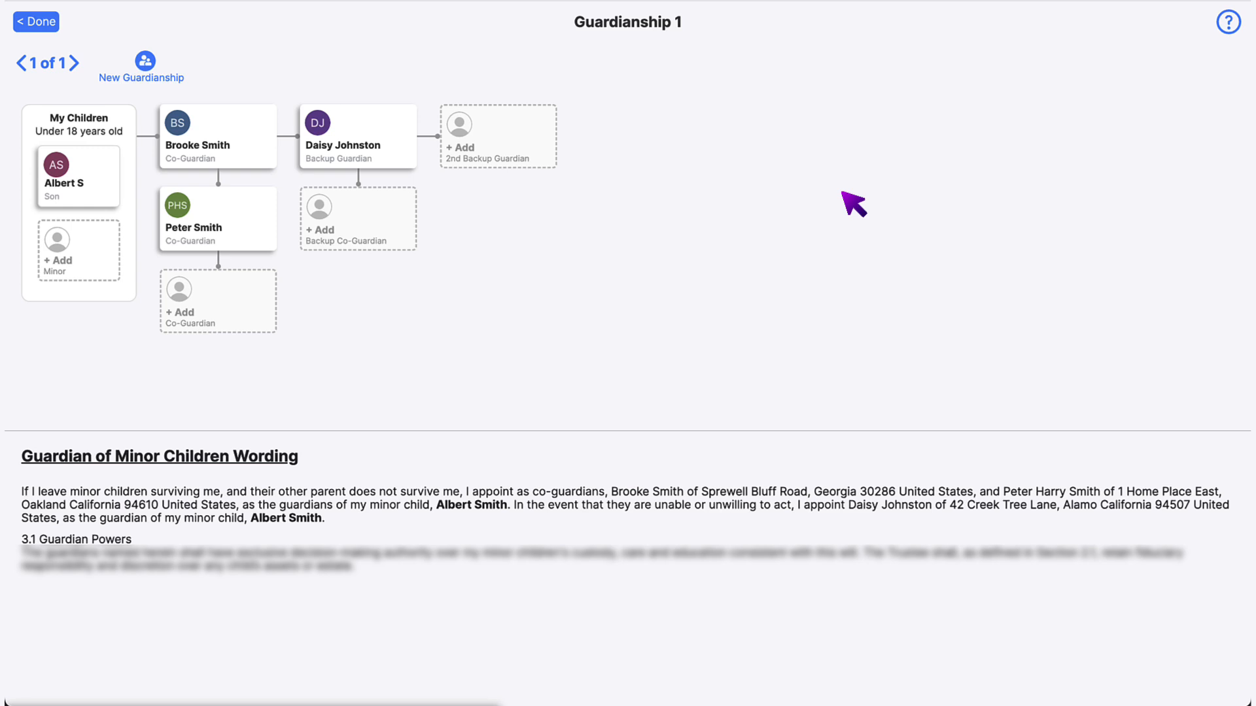
left_click(145, 60)
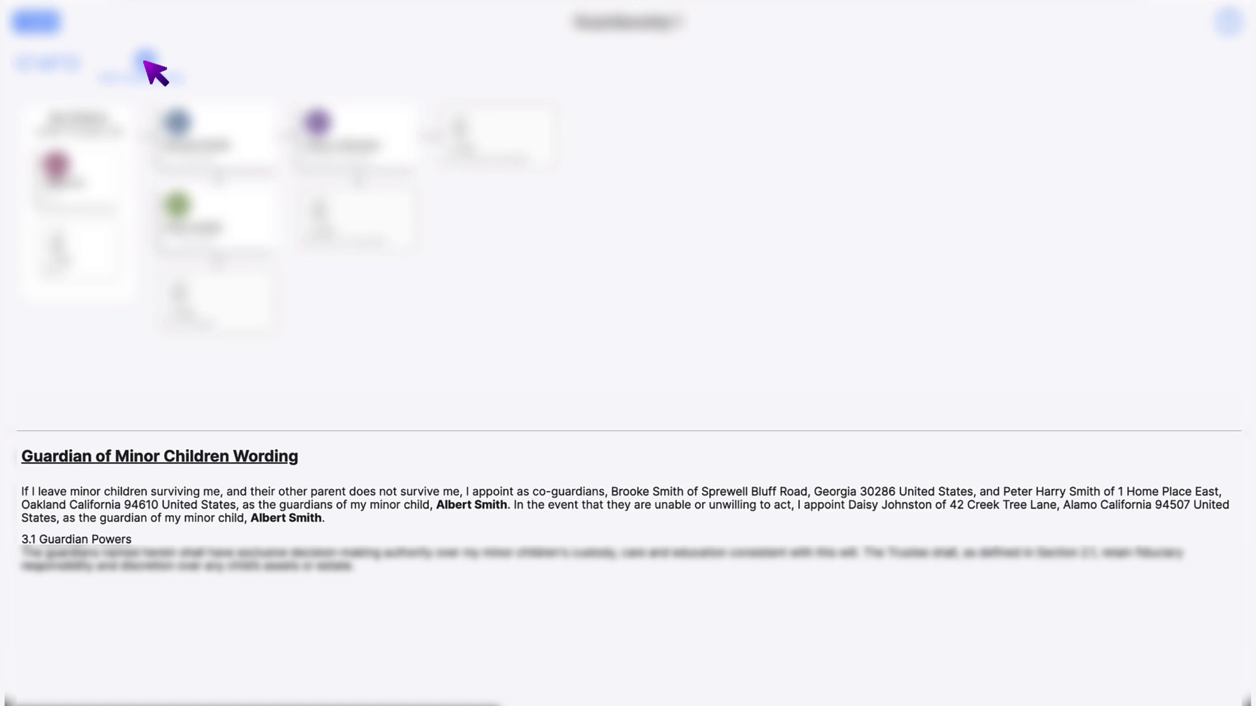
left_click(40, 22)
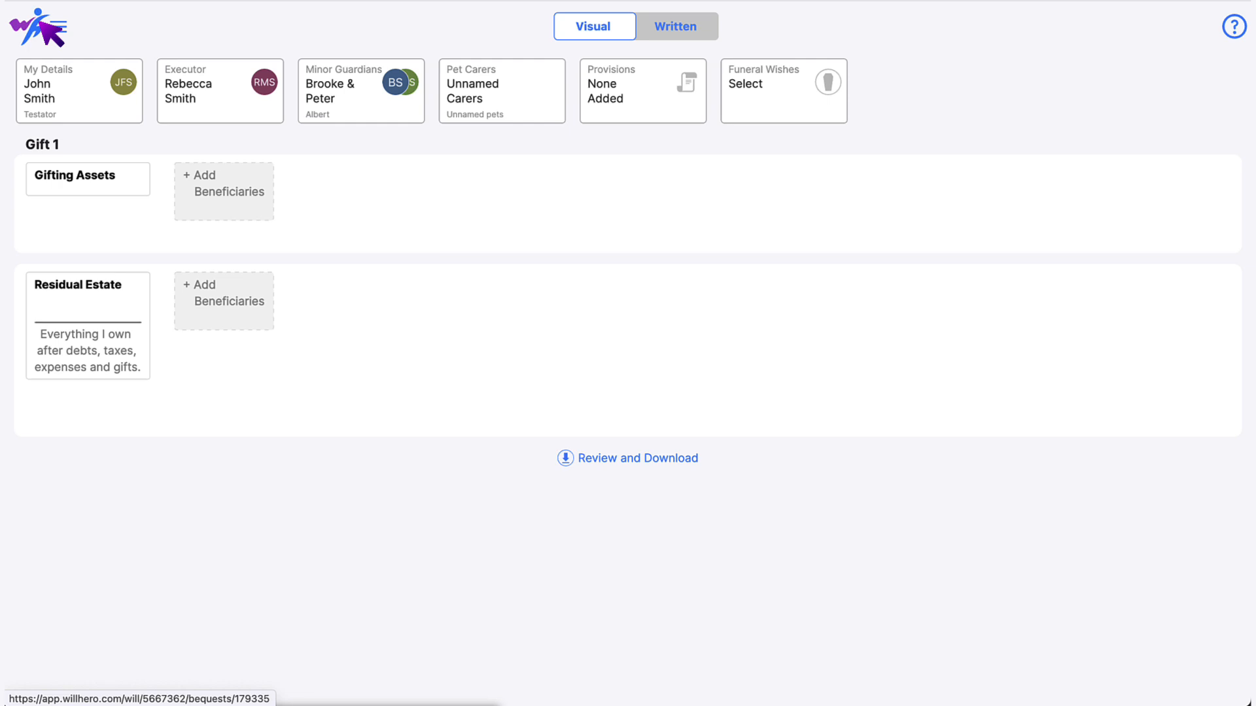
- In Pet Carers, add the chosen person as carer for the pets
left_click(535, 92)
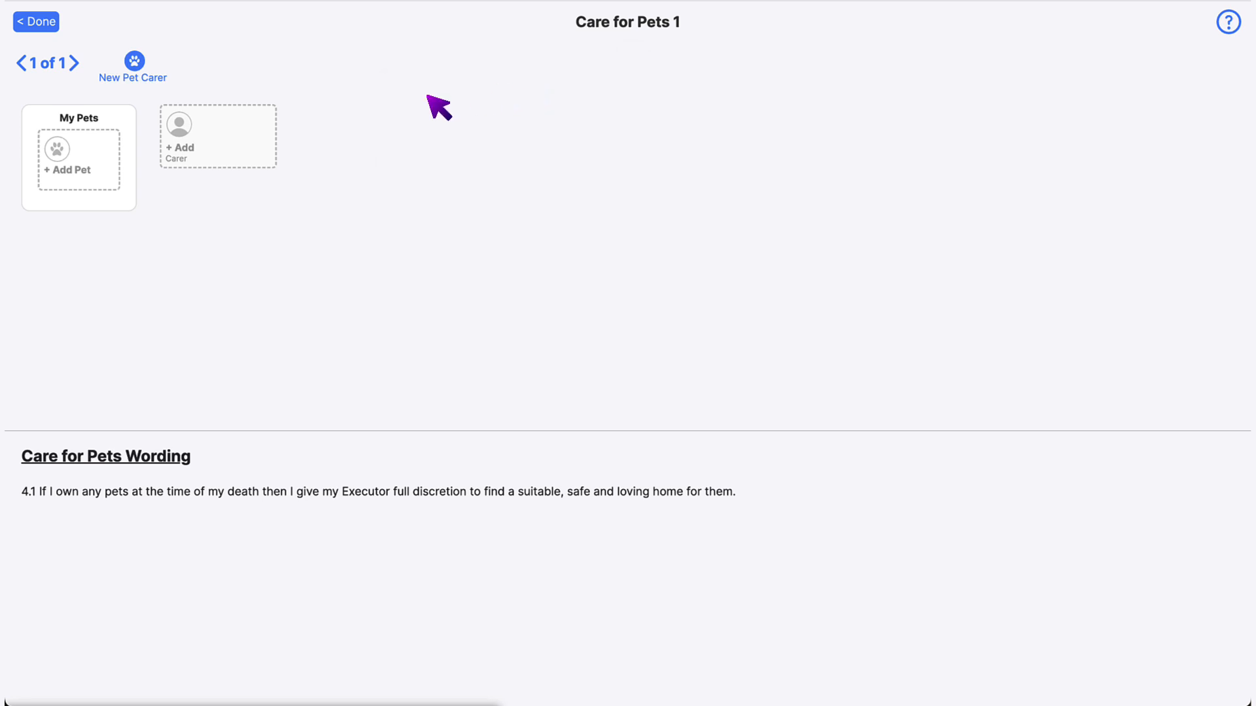
left_click(223, 128)
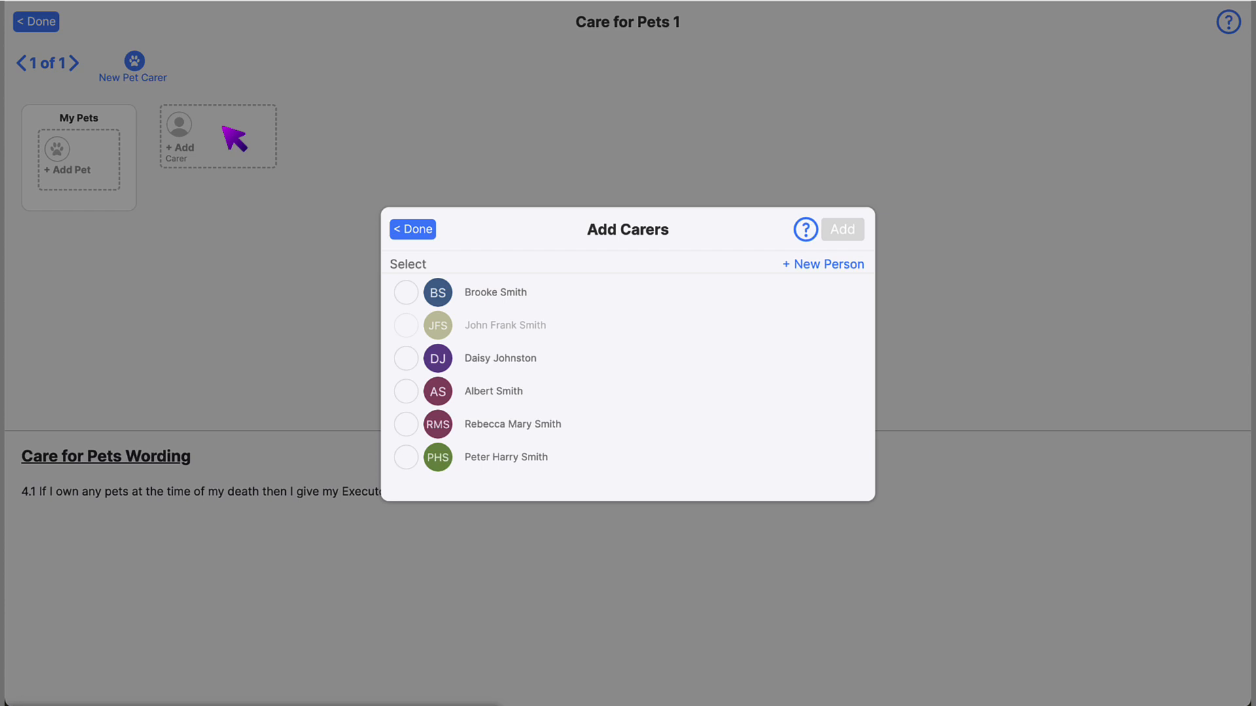
left_click(406, 358)
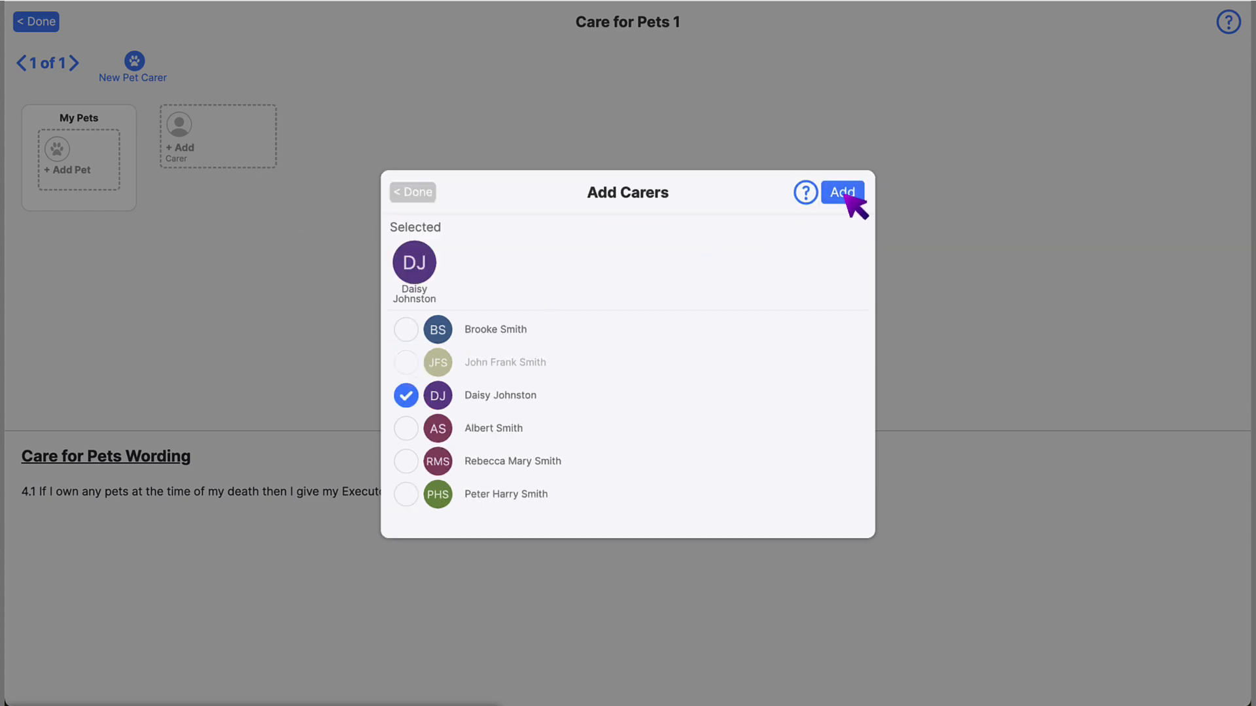
left_click(843, 193)
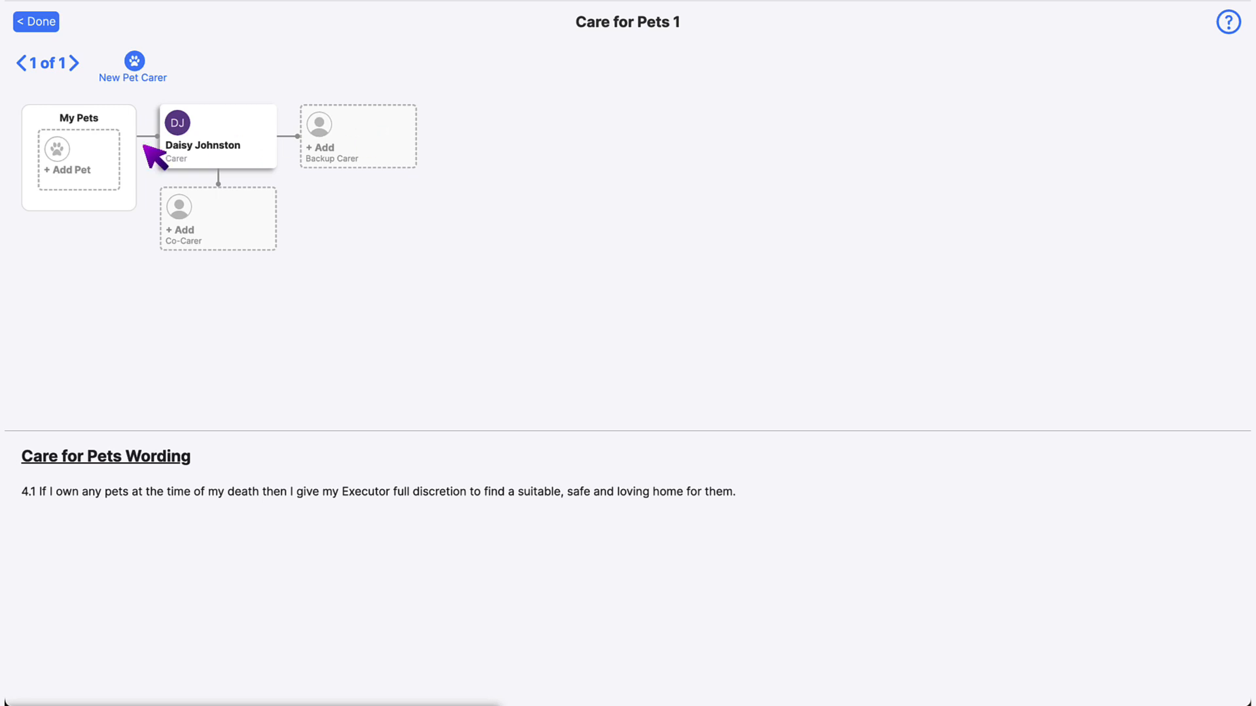
- Add a new pet, the dog Chewy, to My Pets under the carer's charge, then return to the overview
left_click(93, 149)
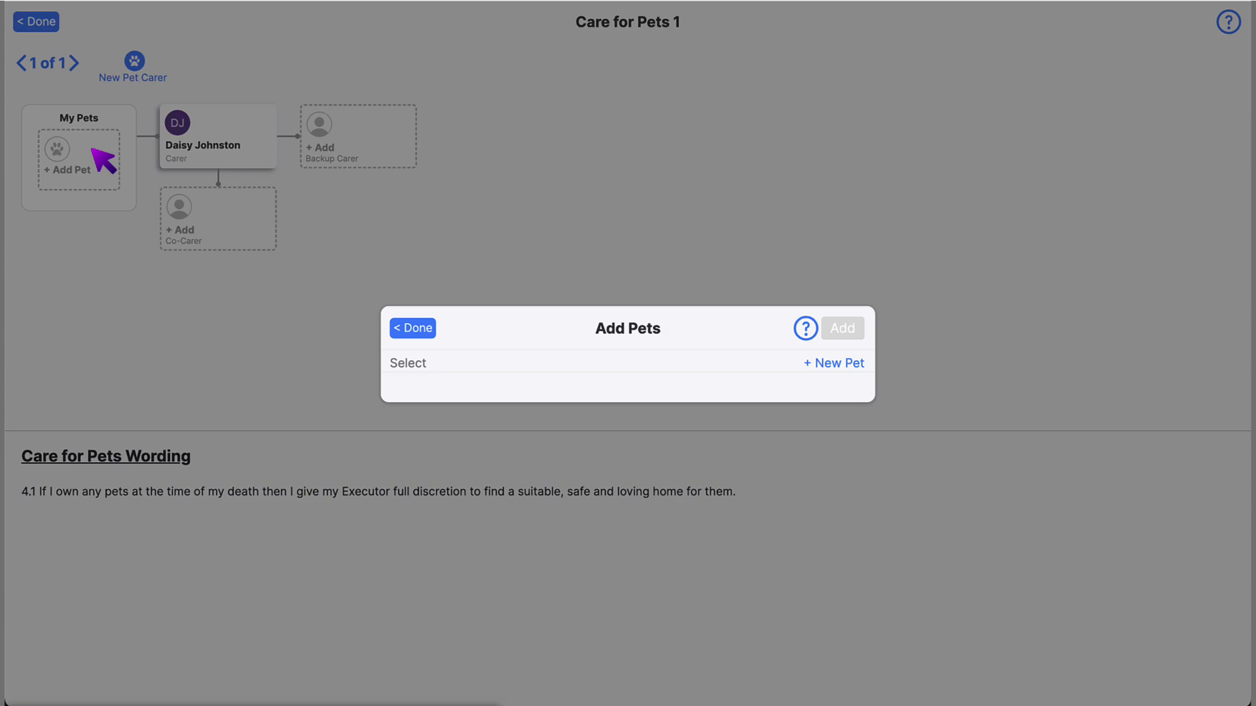
left_click(834, 364)
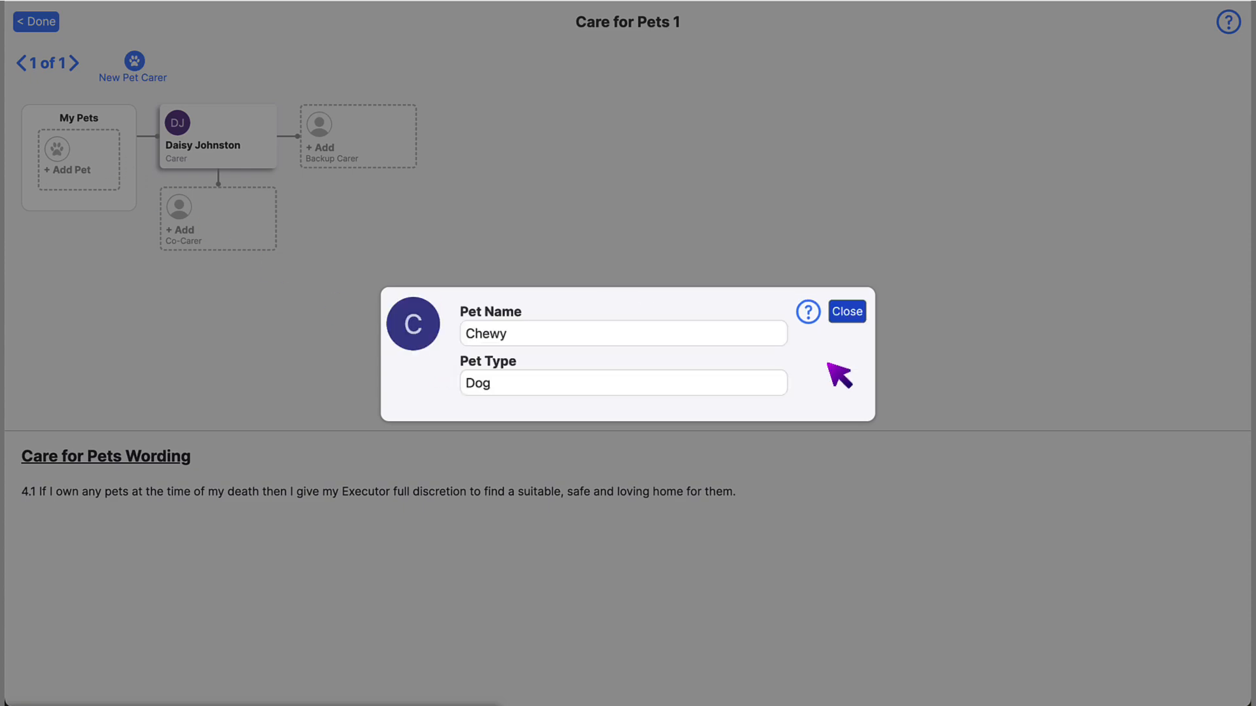
left_click(842, 317)
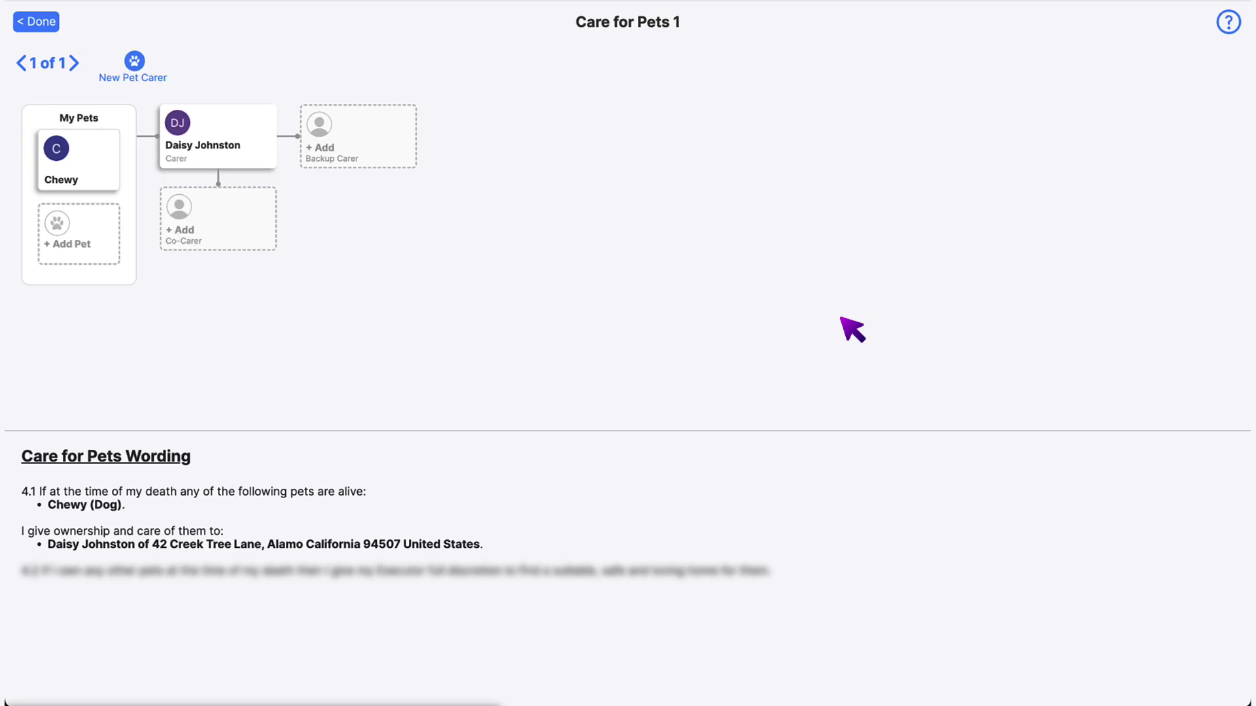
left_click(135, 61)
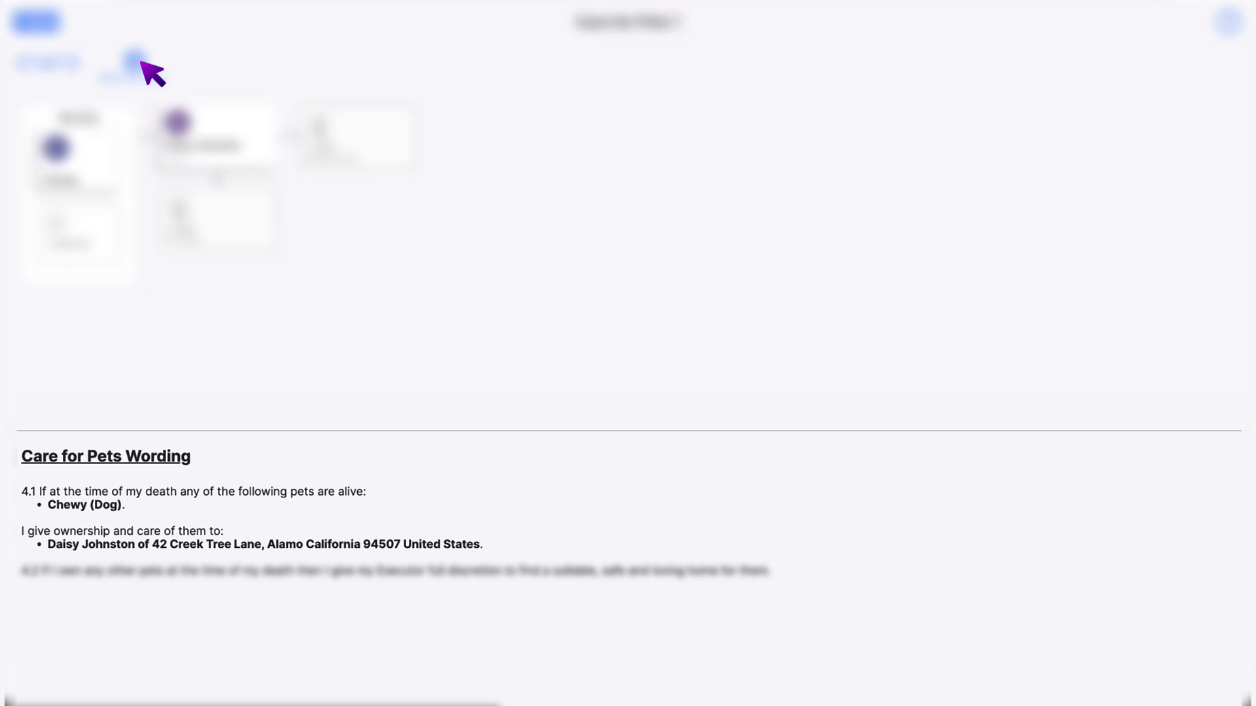
left_click(41, 21)
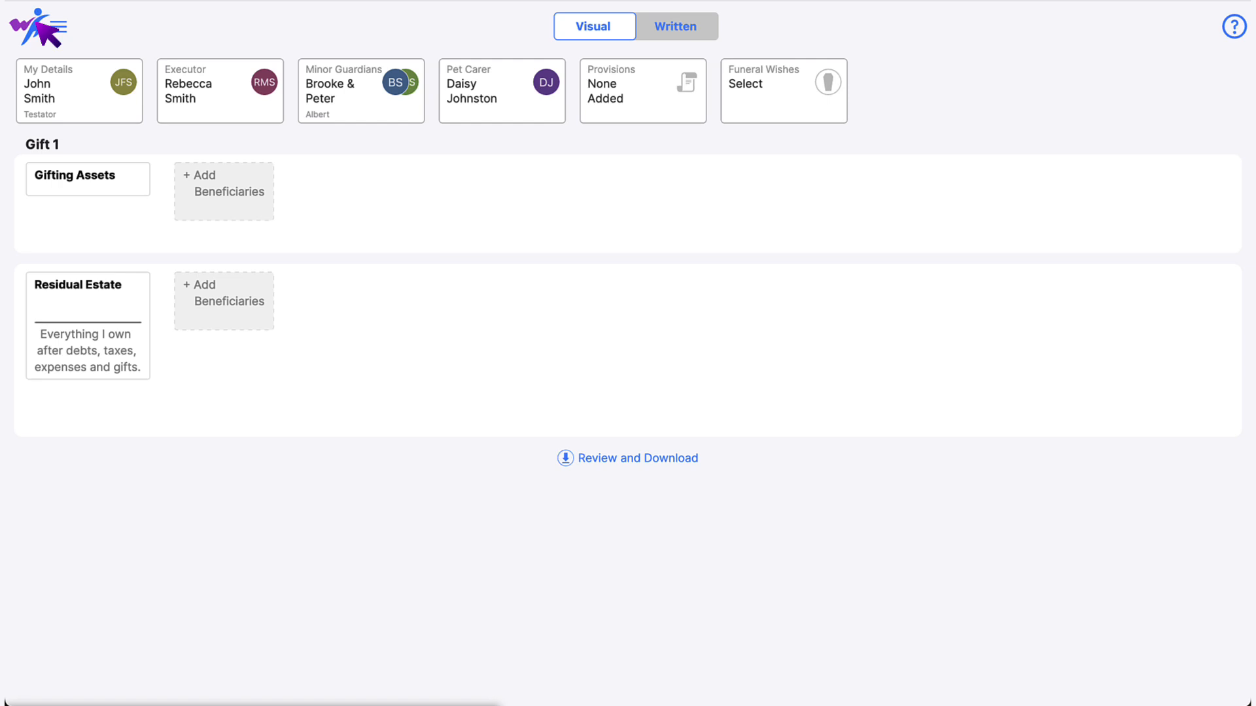
- Leave 100% of the residual estate to the chosen main beneficiary
left_click(138, 296)
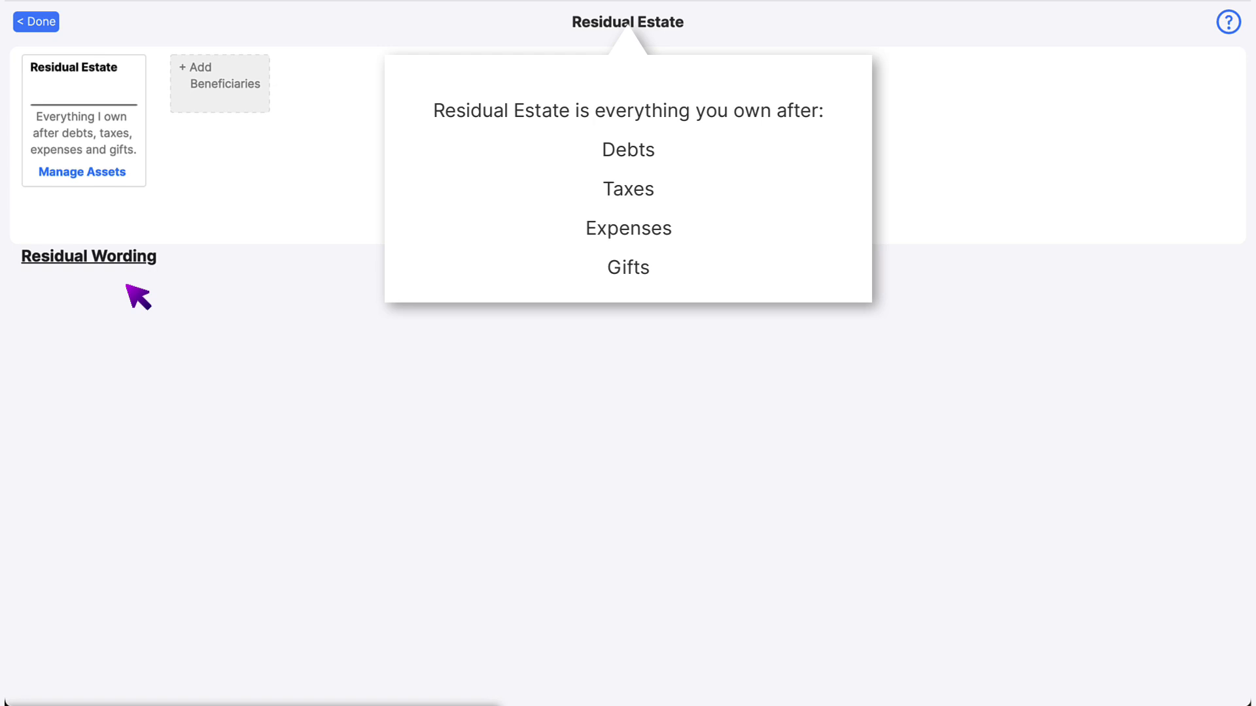
left_click(127, 285)
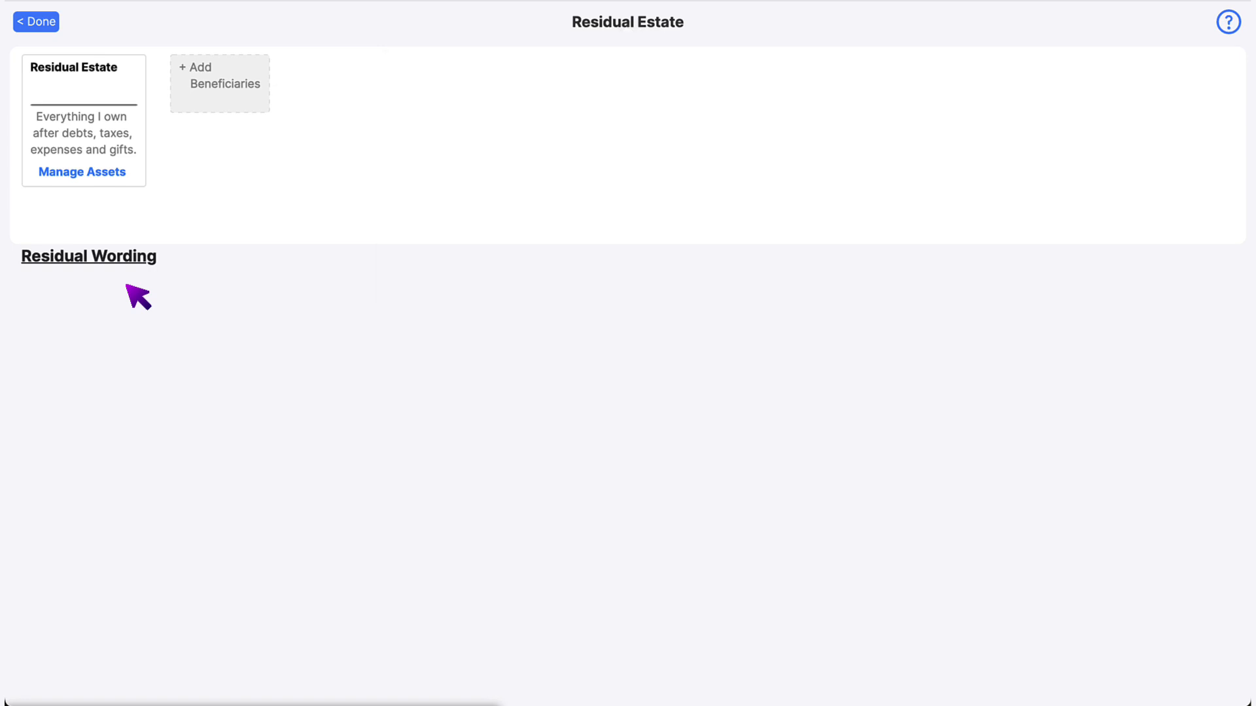
left_click(229, 114)
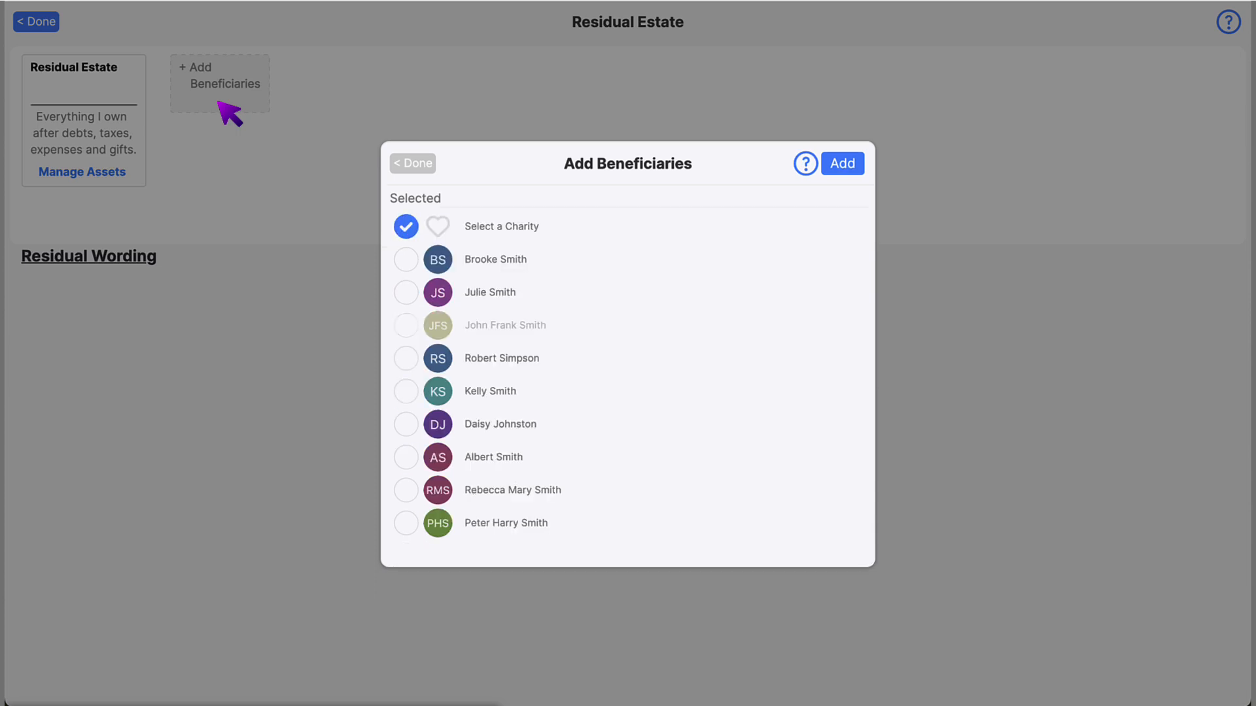
left_click(407, 532)
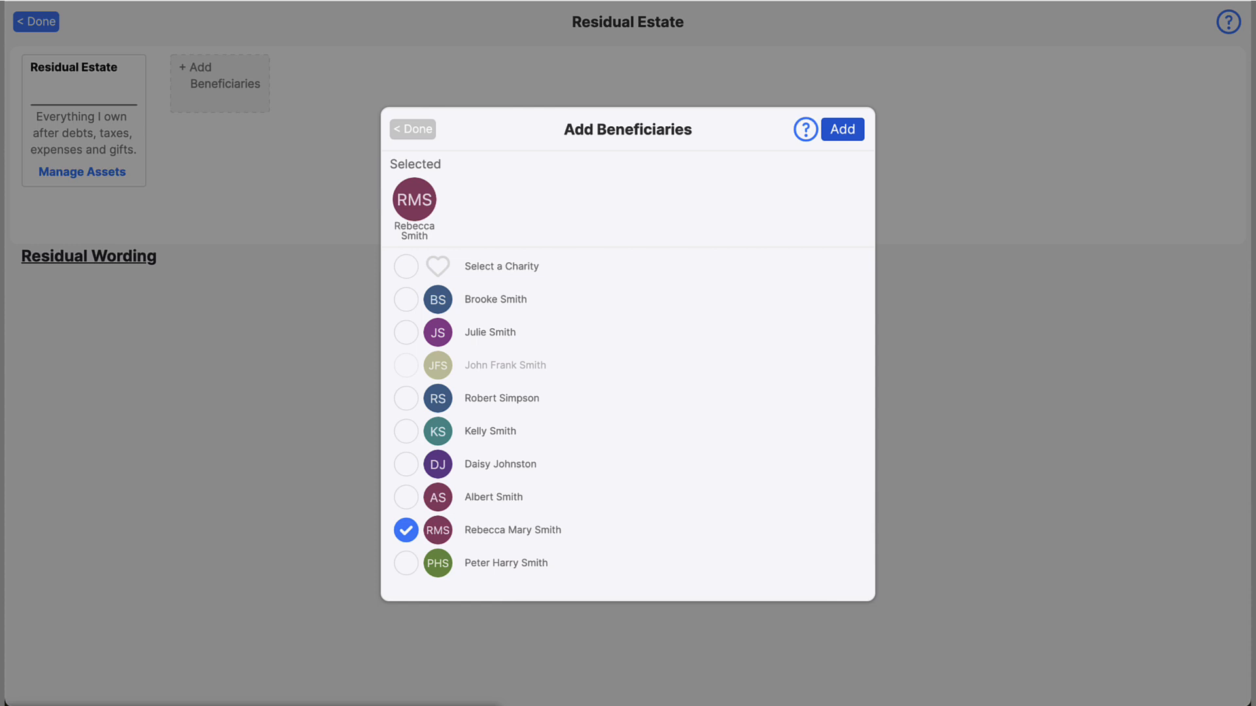
left_click(842, 129)
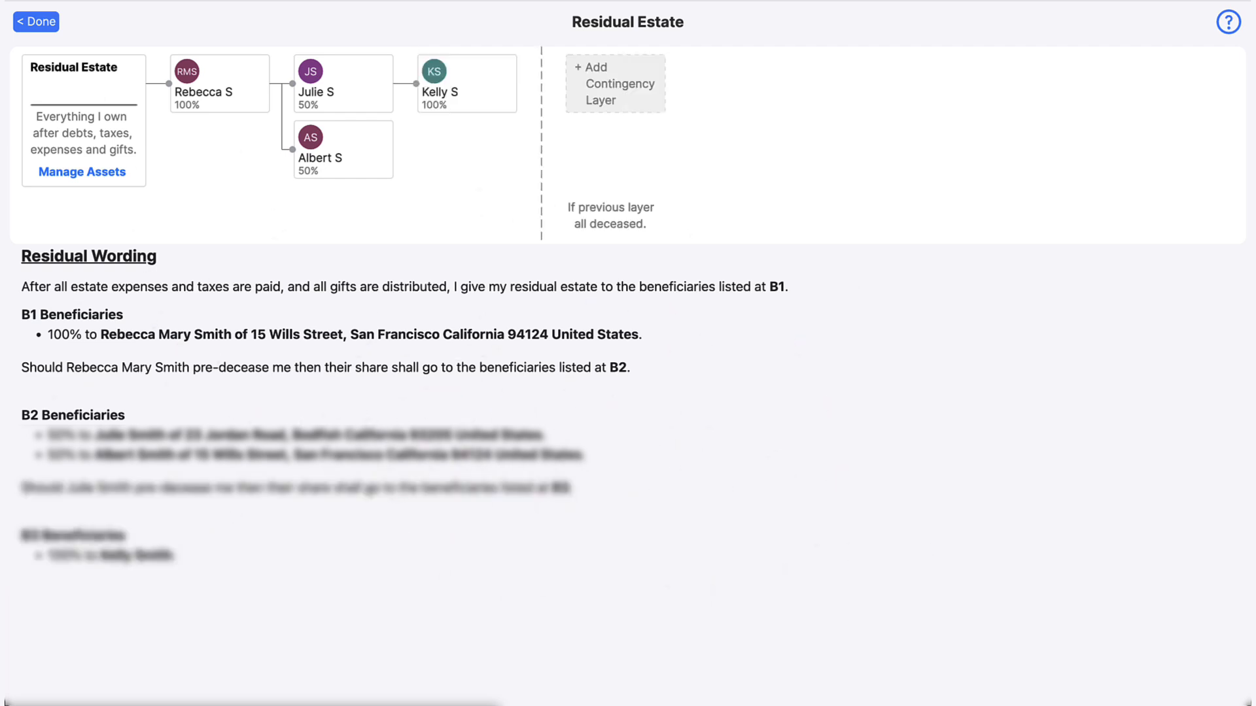
- Add the son's two children as backup beneficiaries for his 50% residual share
left_click(355, 135)
left_click(627, 440)
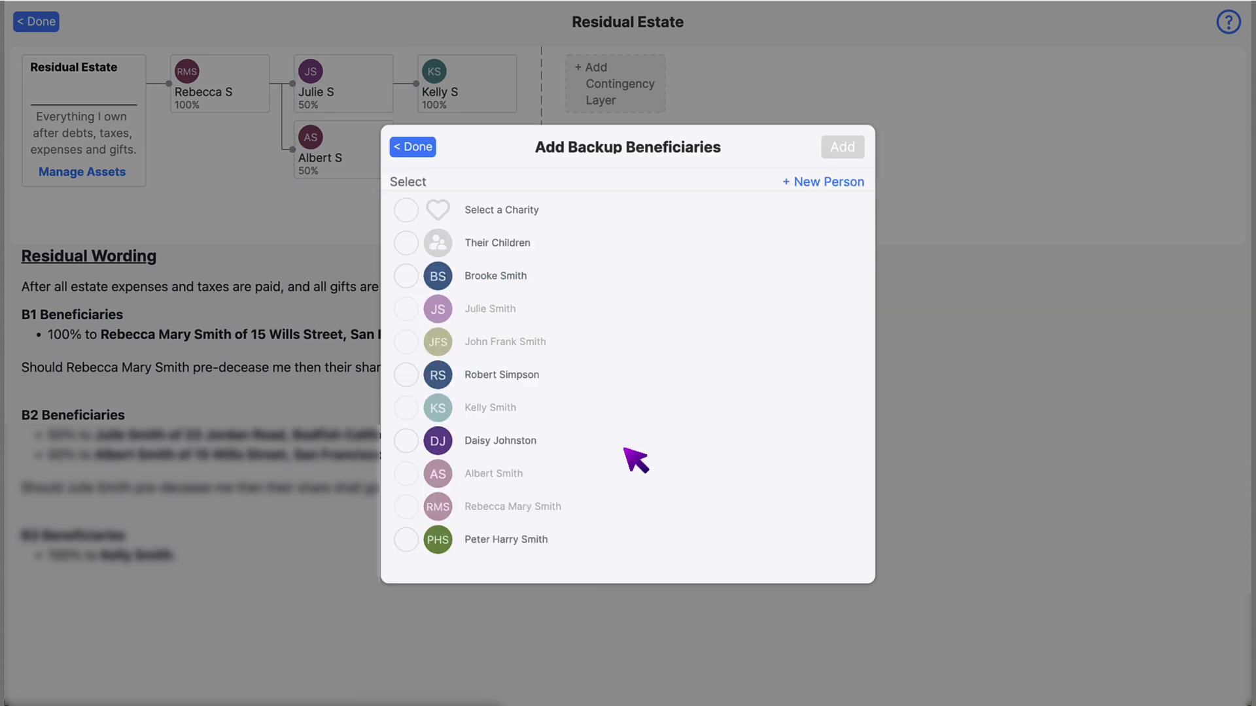
left_click(407, 243)
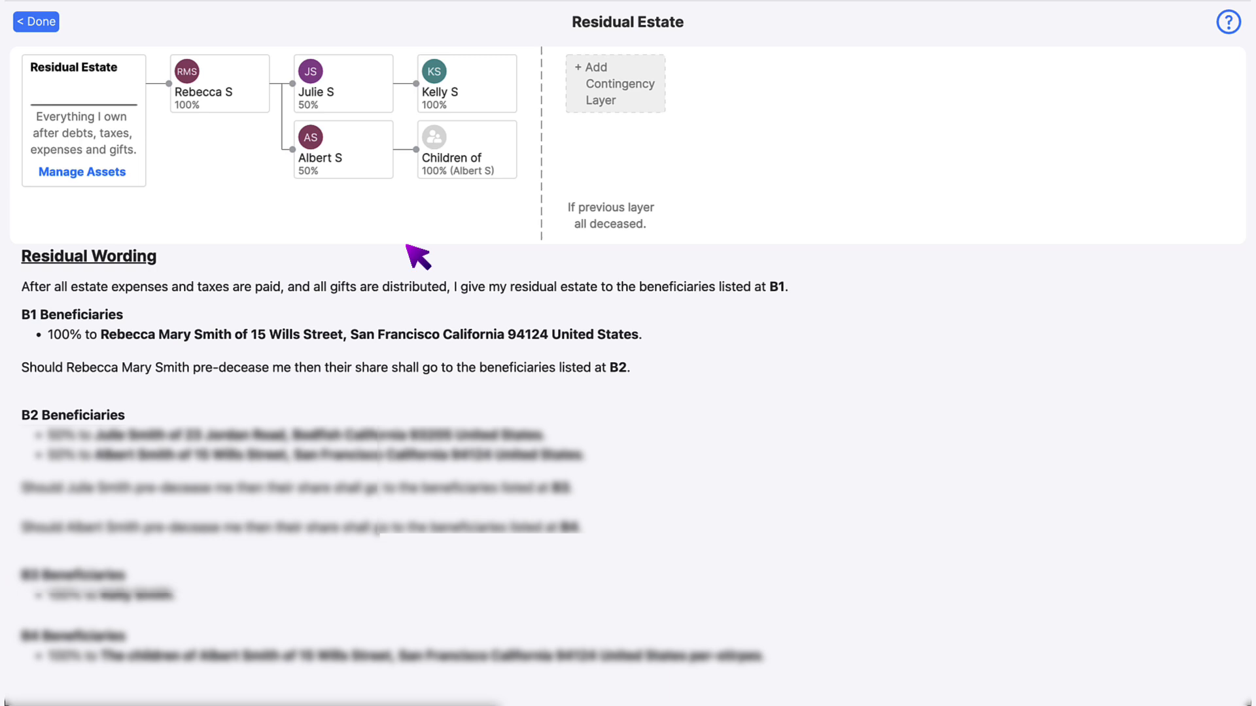
left_click(627, 105)
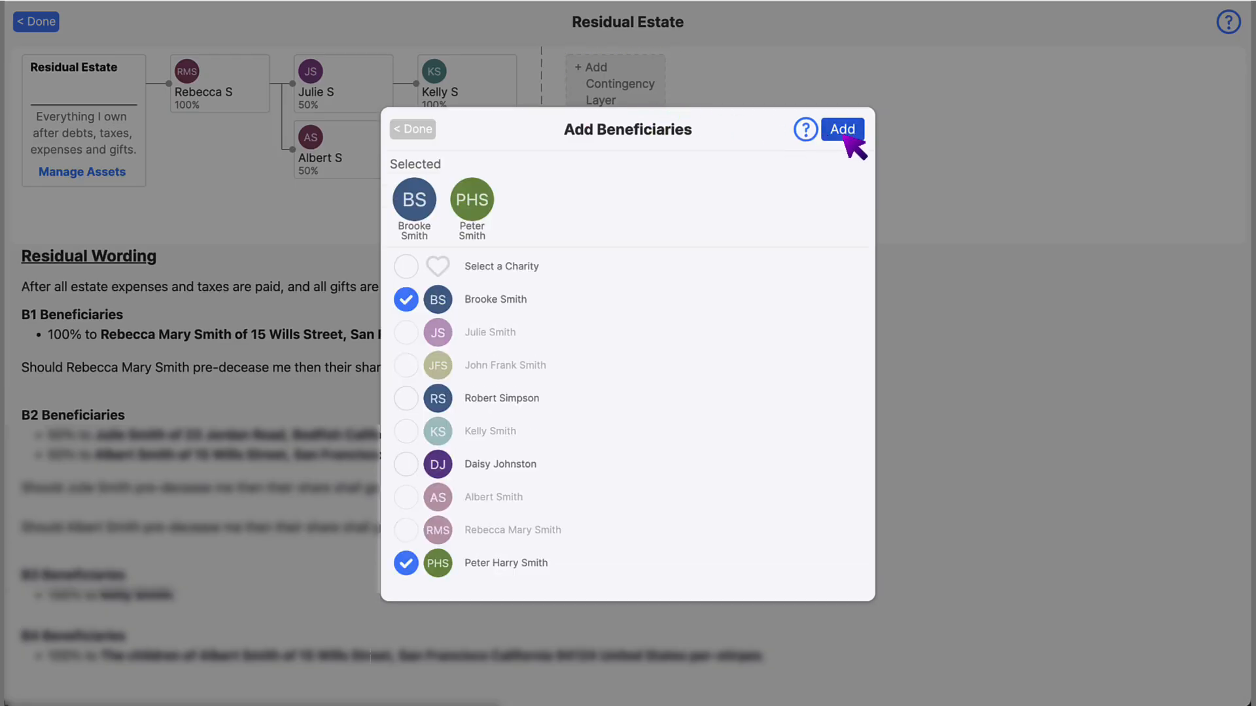
left_click(842, 135)
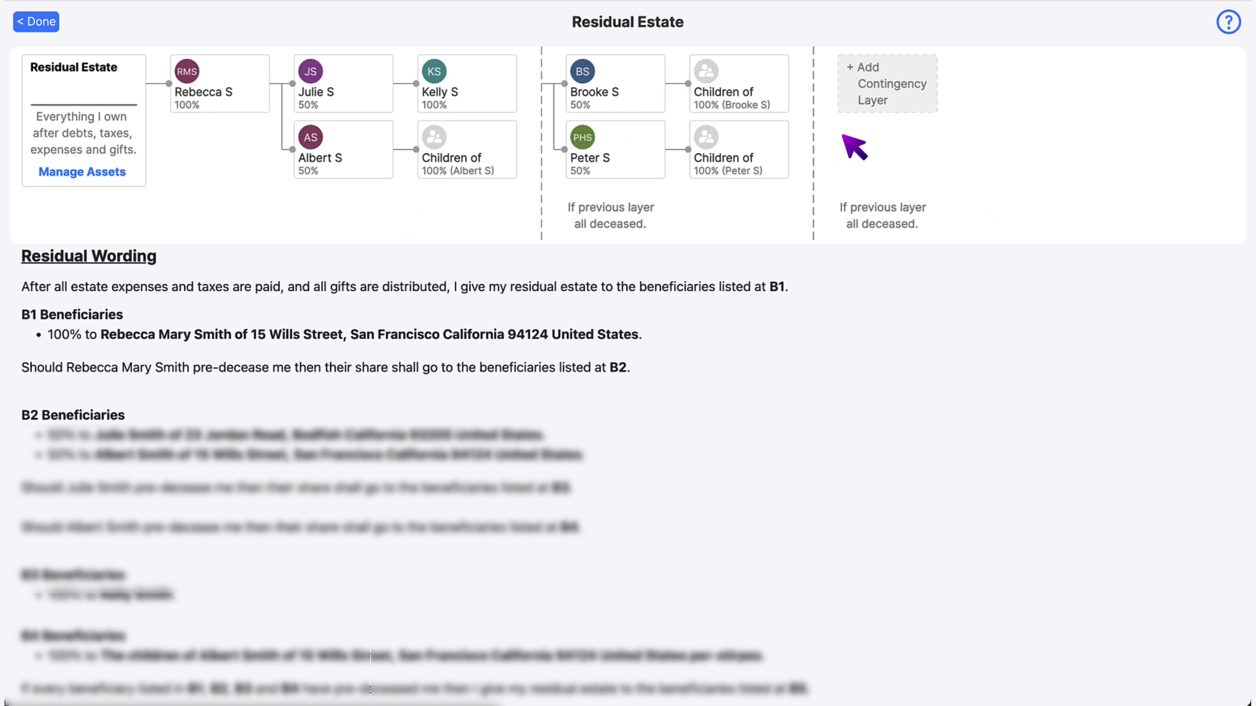
- Add further backup layers for one person and the lost-dogs charity, then open the second layer
left_click(900, 102)
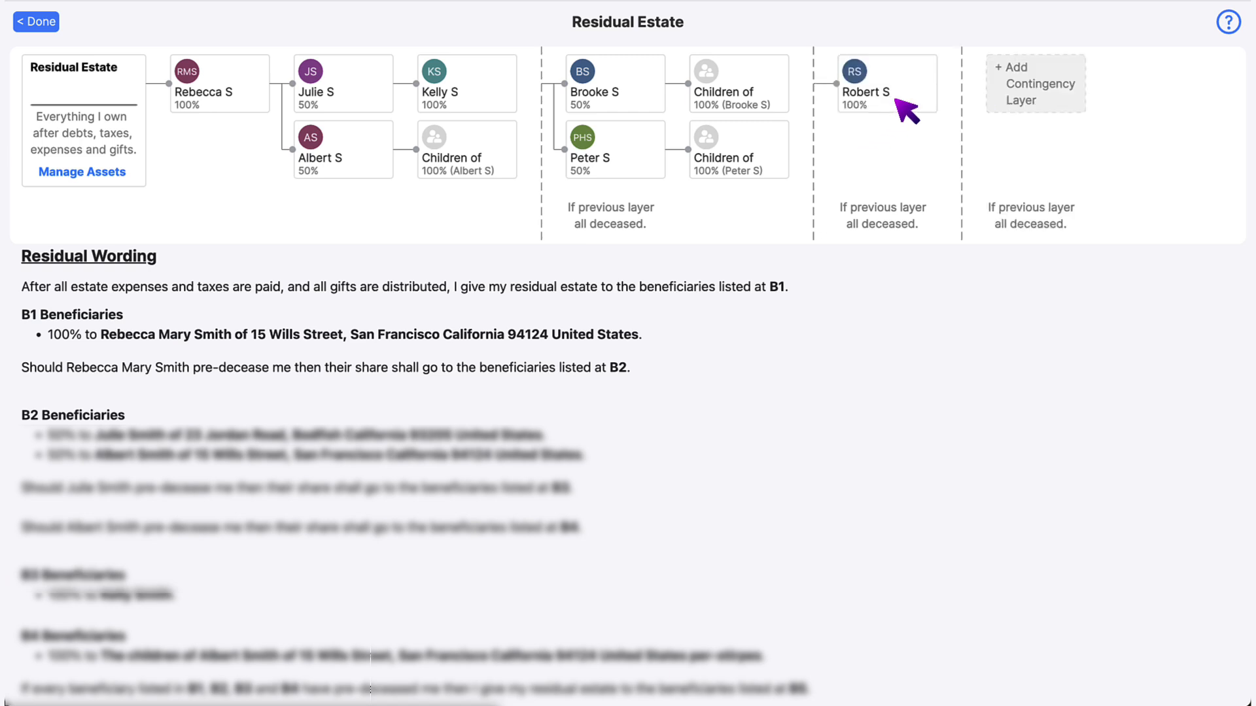
left_click(1069, 107)
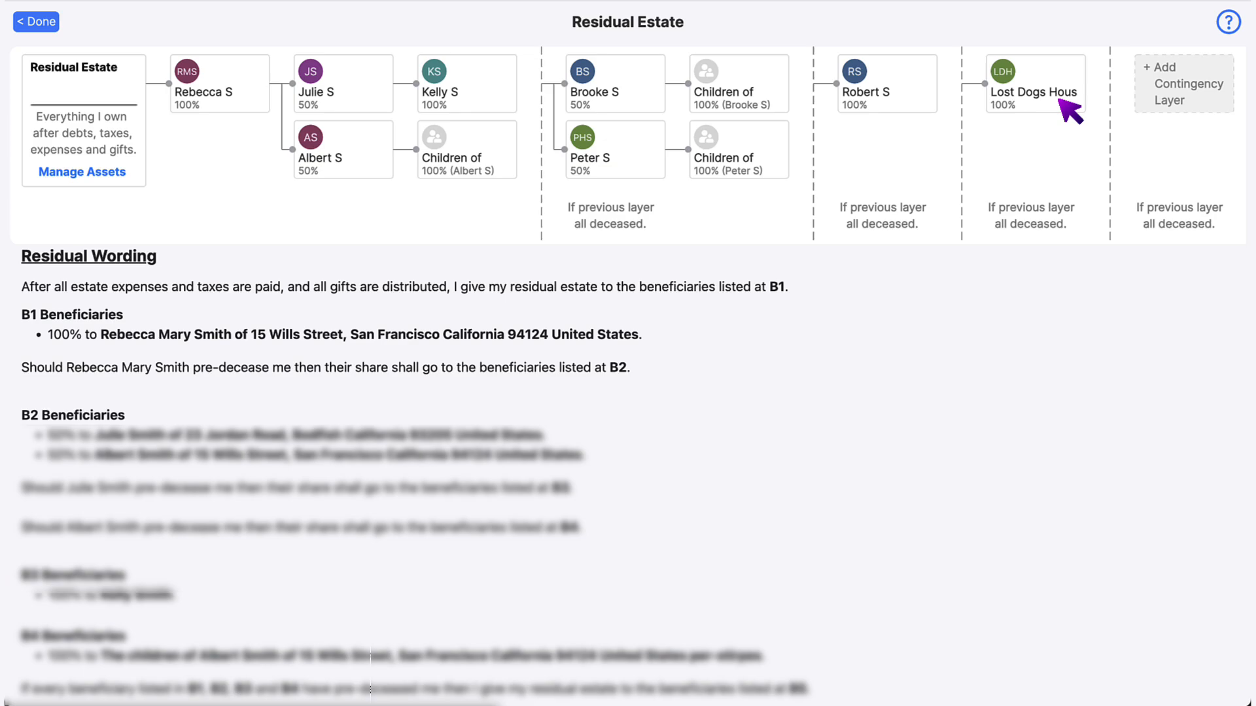
left_click(347, 85)
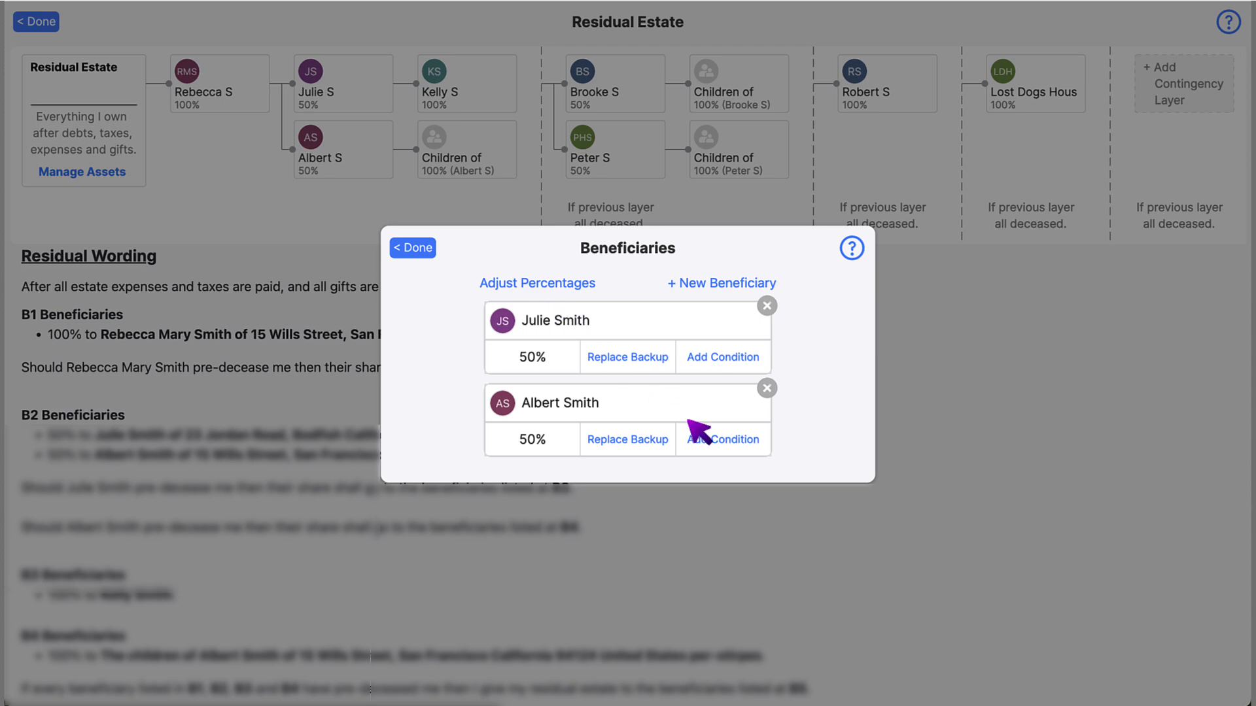
- Hold the second beneficiary's 50% share in trust until age 25, then return to the overview
left_click(719, 442)
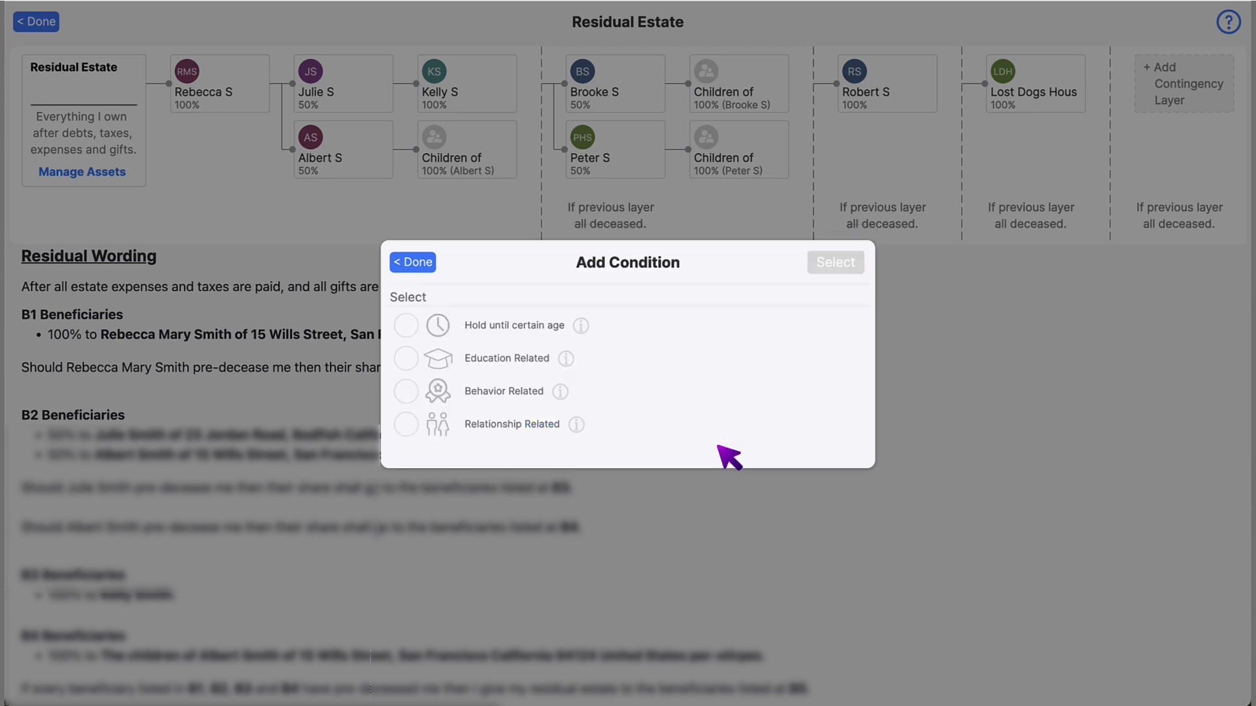
left_click(406, 325)
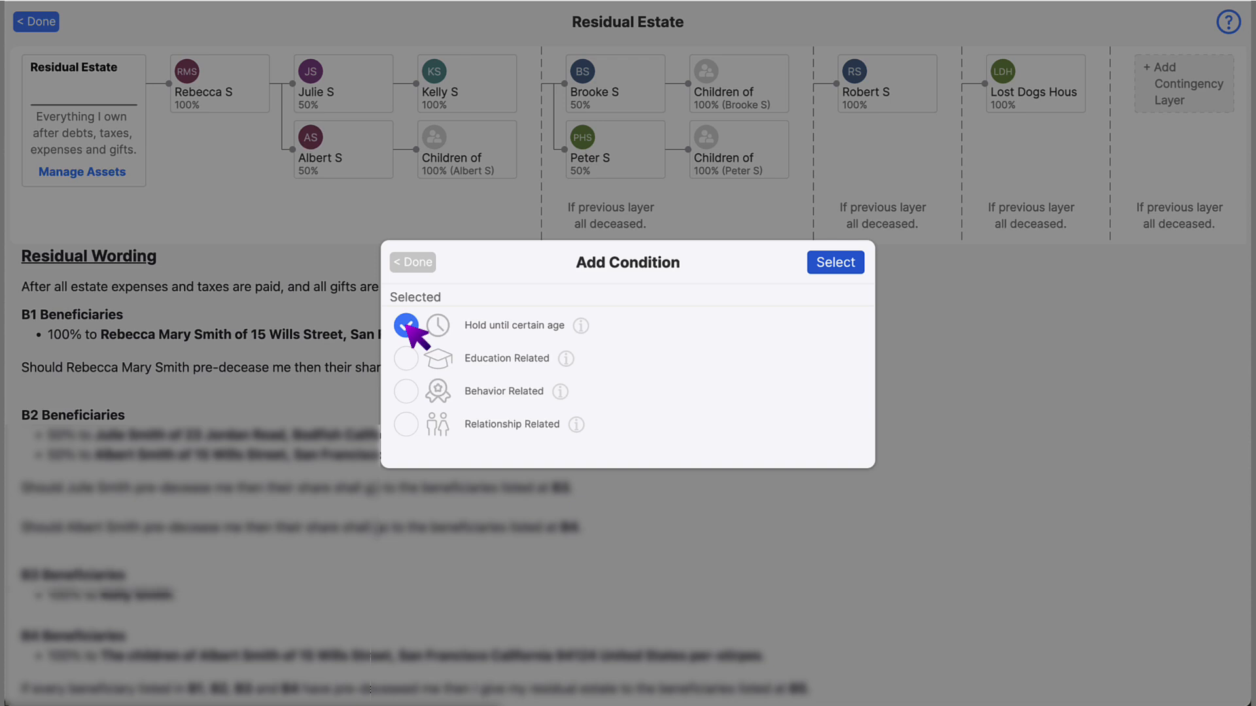
left_click(835, 262)
left_click(406, 417)
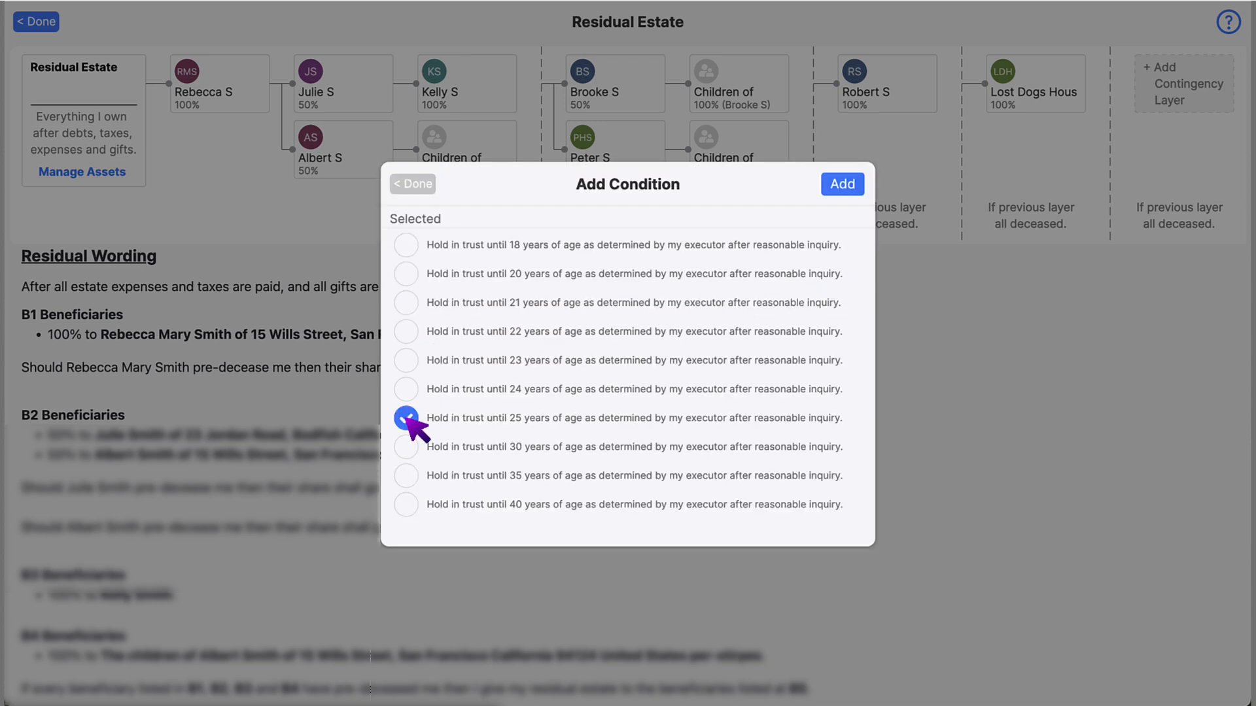
left_click(843, 188)
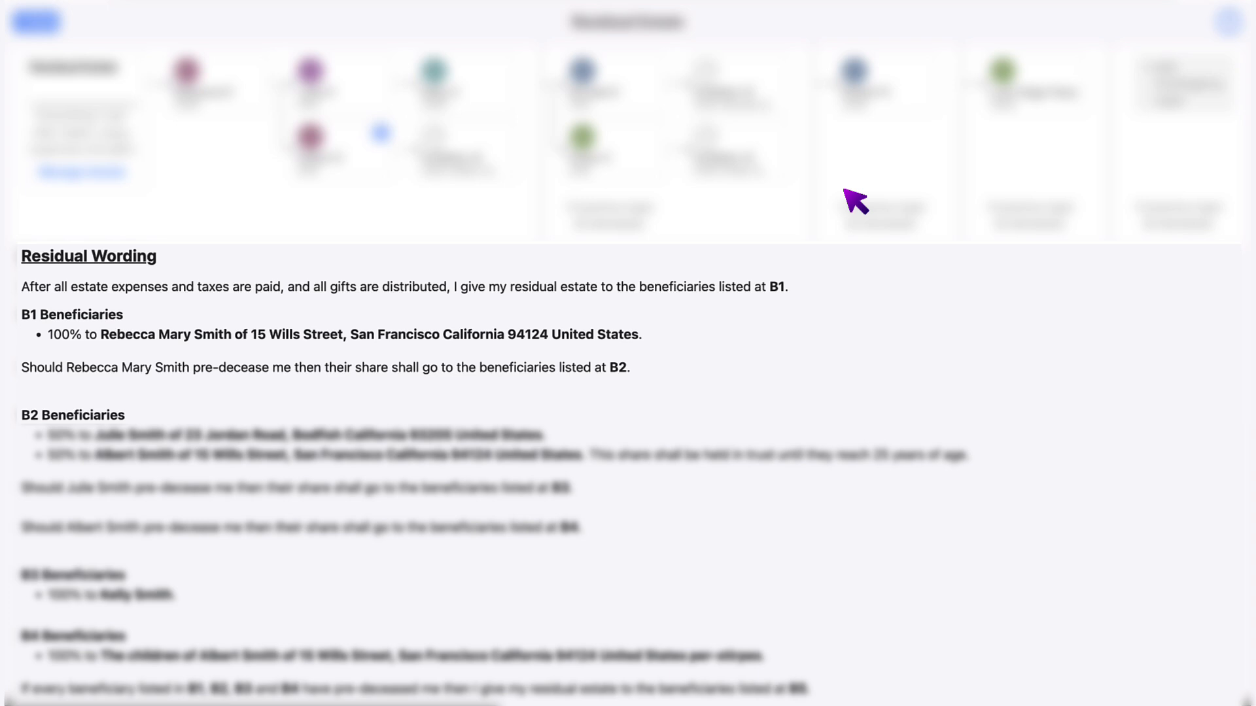
left_click(39, 23)
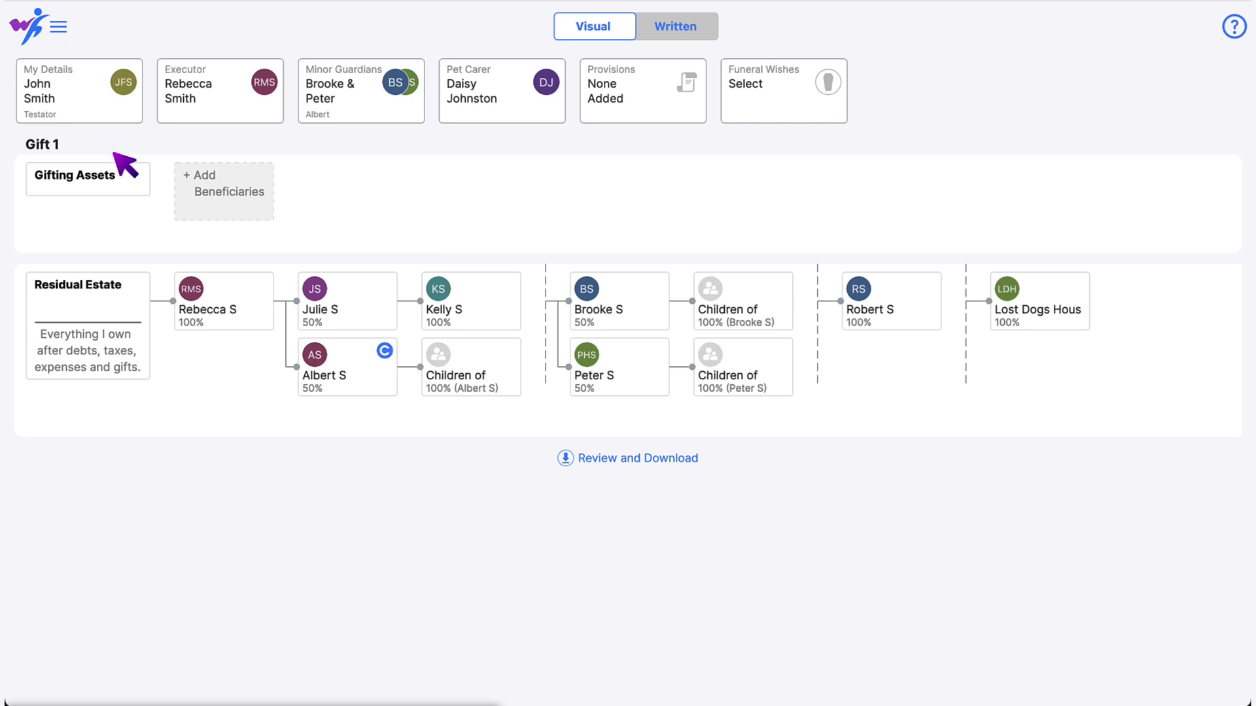
- Put a new Cars asset, The Corvette Stingray valued USD$15,000, into Gift 1
left_click(129, 178)
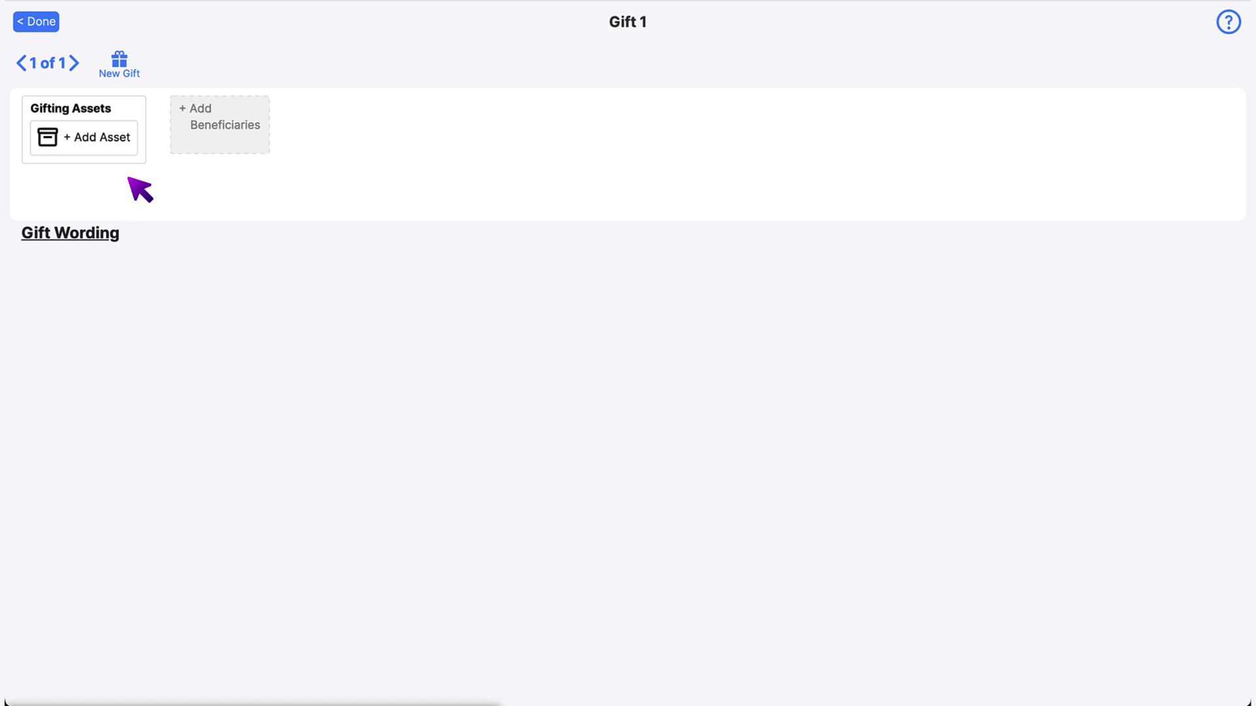
left_click(91, 150)
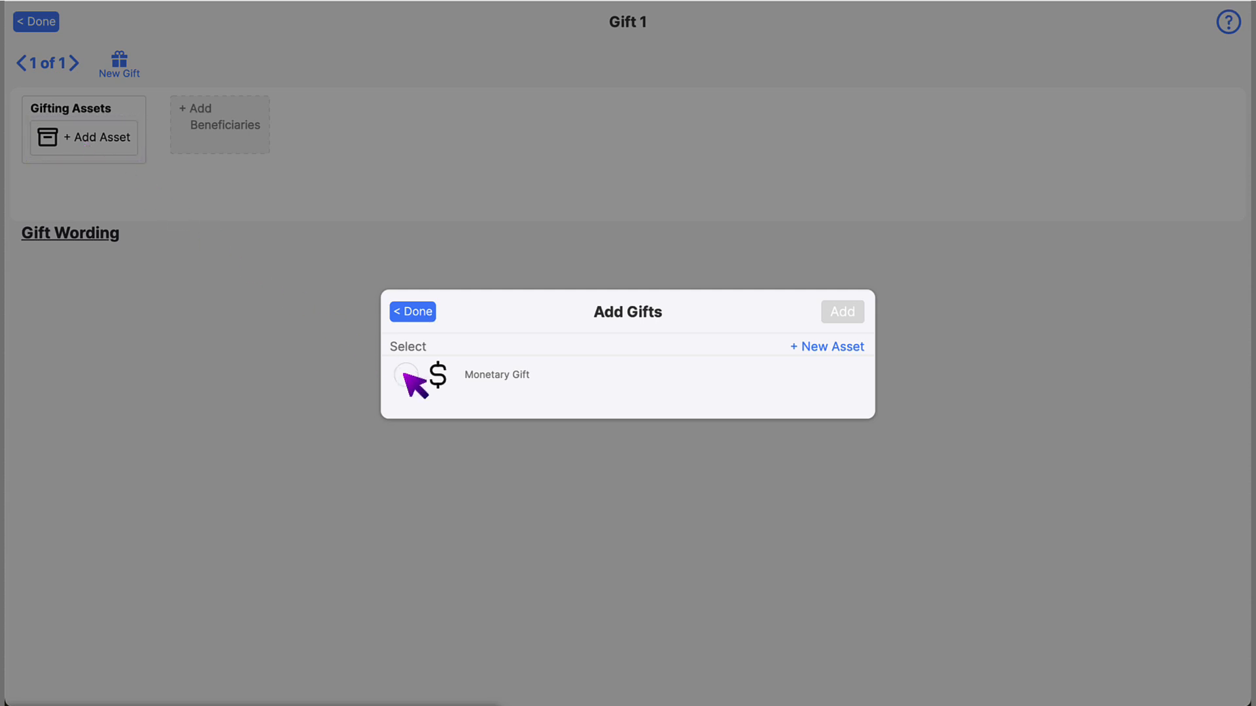
left_click(811, 349)
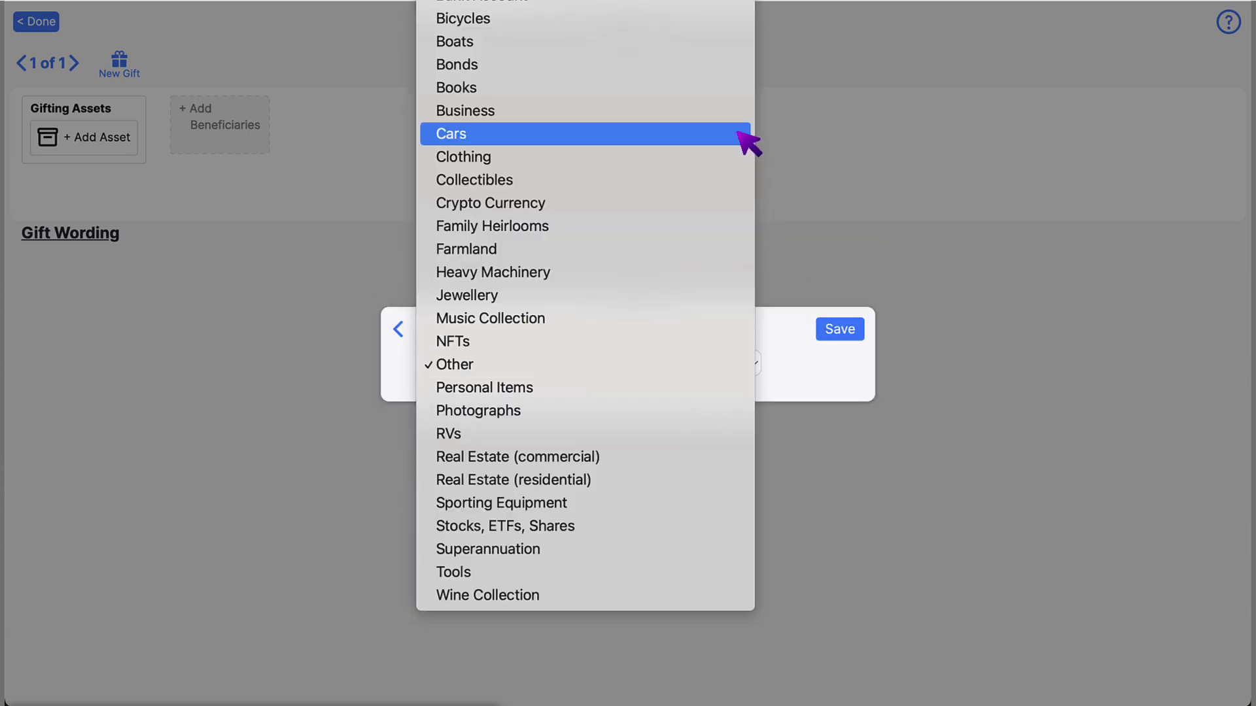
left_click(746, 134)
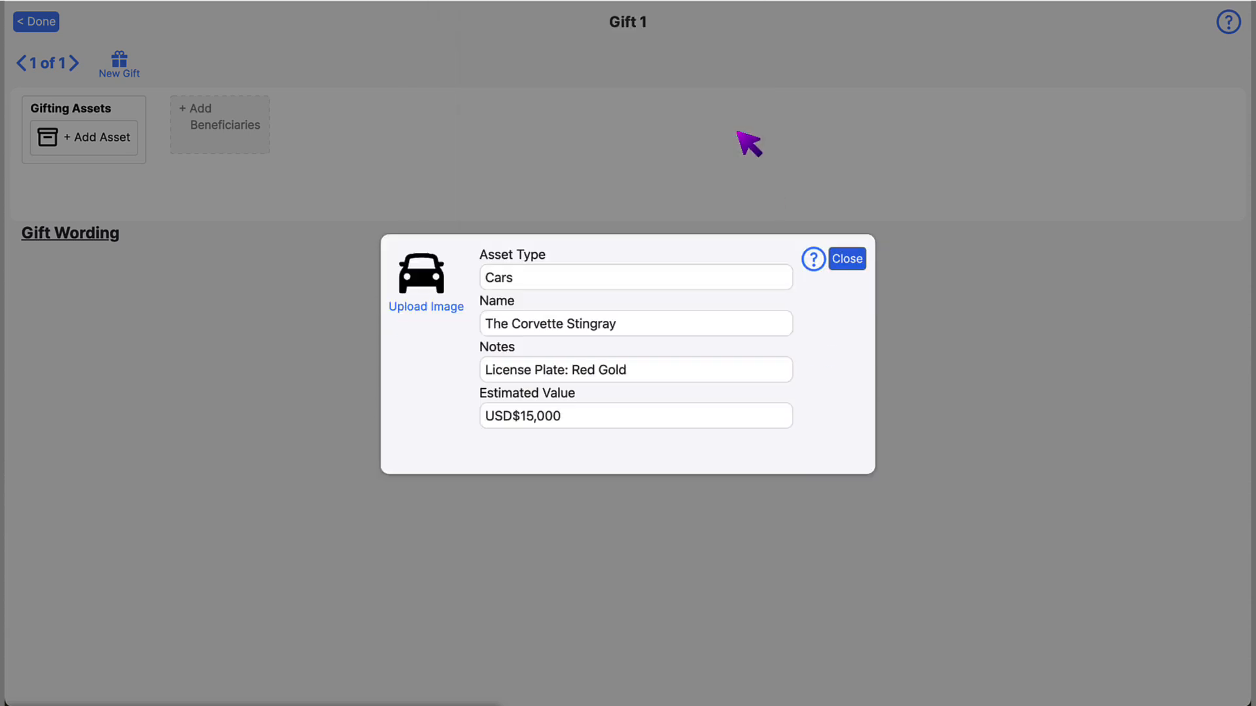
left_click(845, 260)
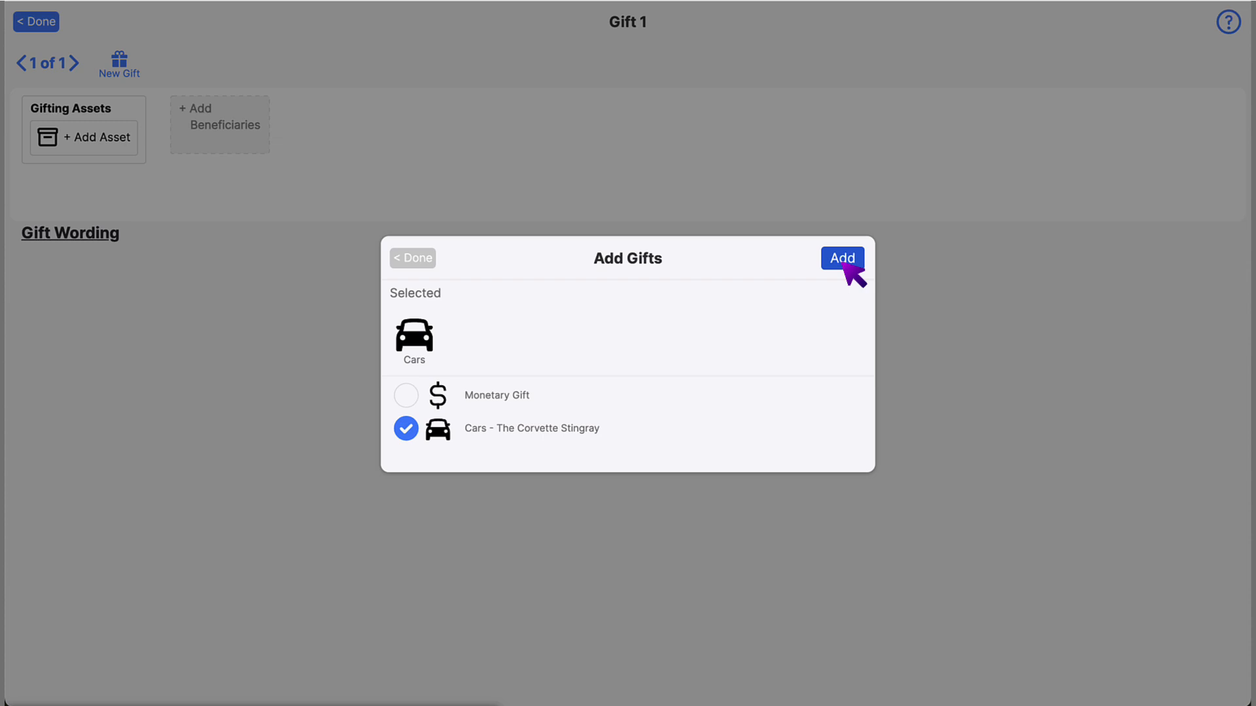
left_click(842, 259)
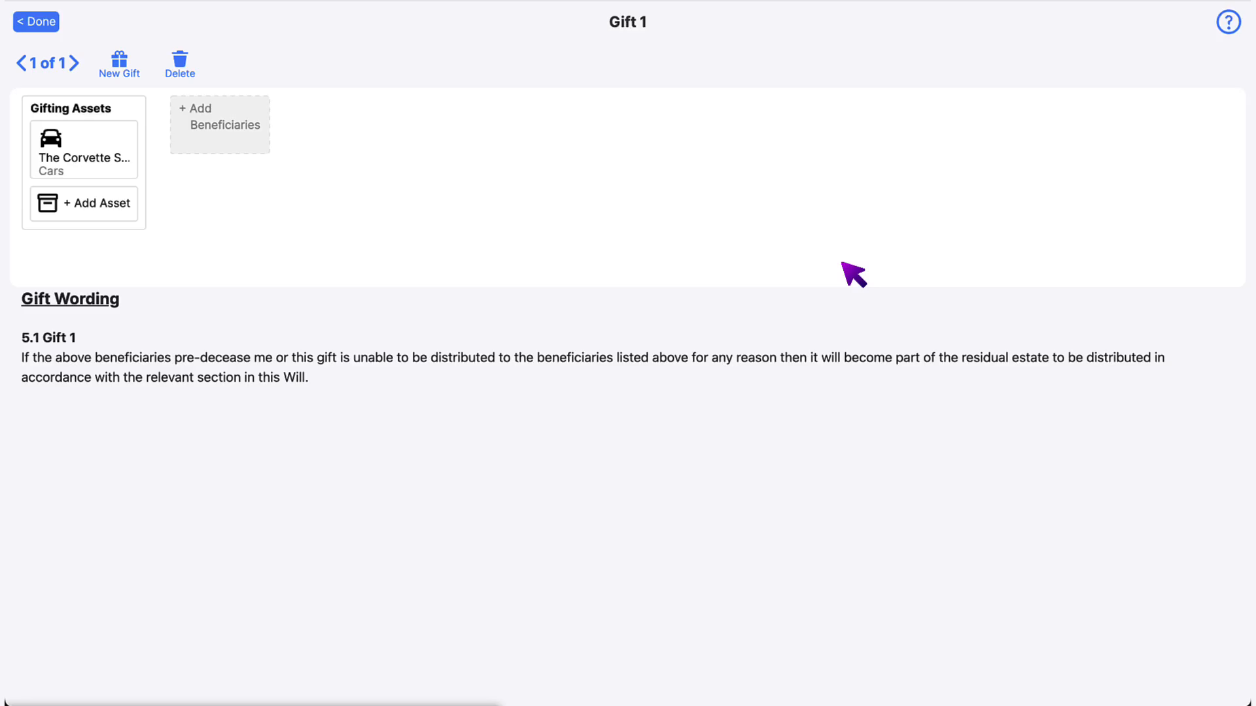
- Leave the Corvette Stingray 100% to one chosen beneficiary
left_click(219, 134)
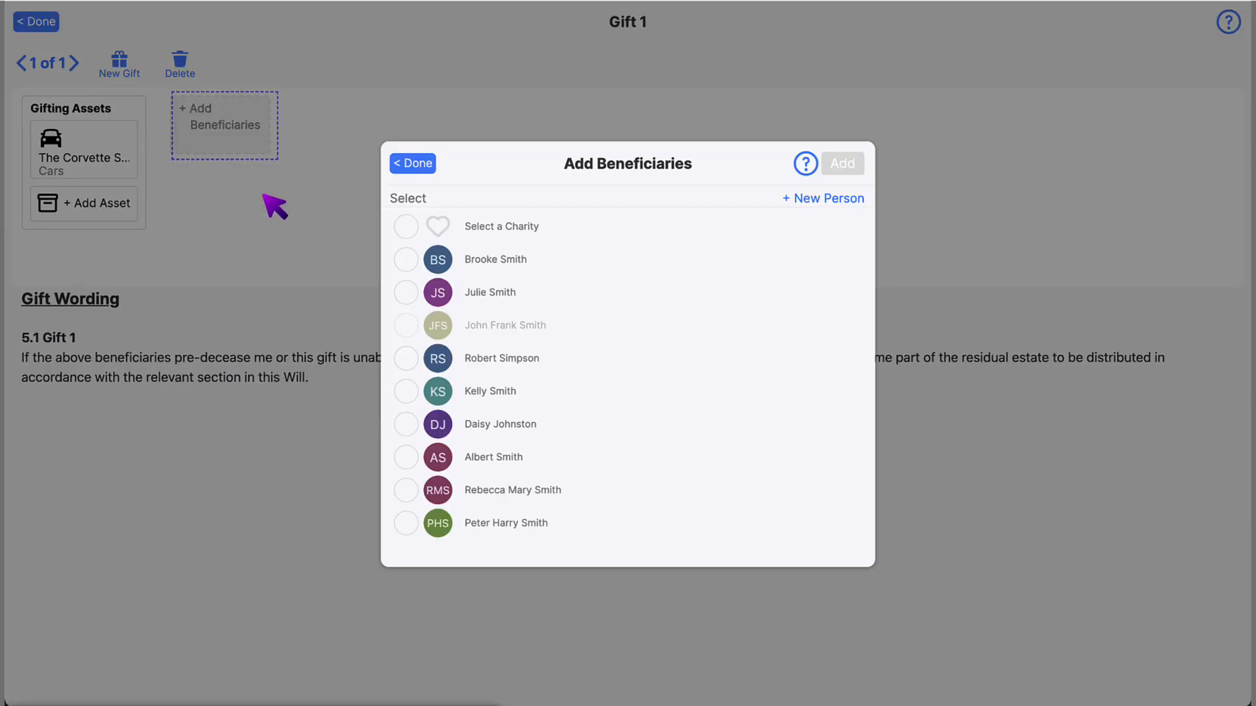
left_click(407, 360)
left_click(841, 131)
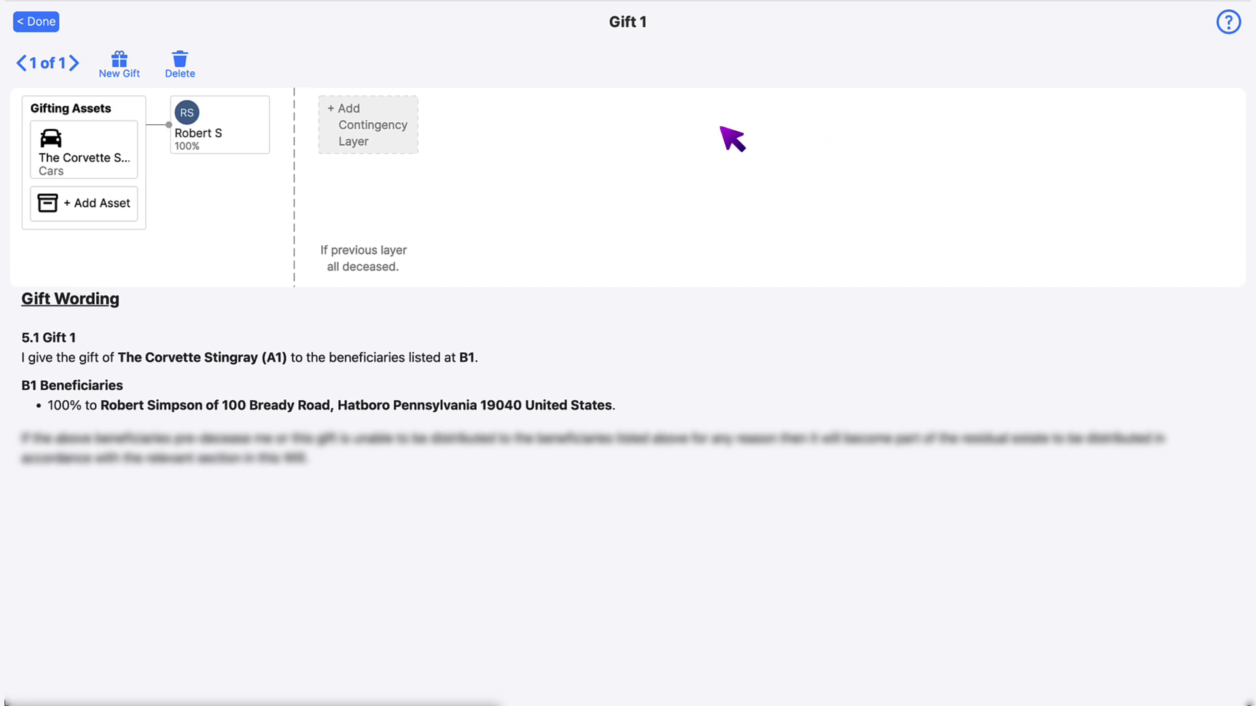
- Set up Gift 2 as USD$5,000 cash to one beneficiary plus a backup, then return to the overview
left_click(125, 73)
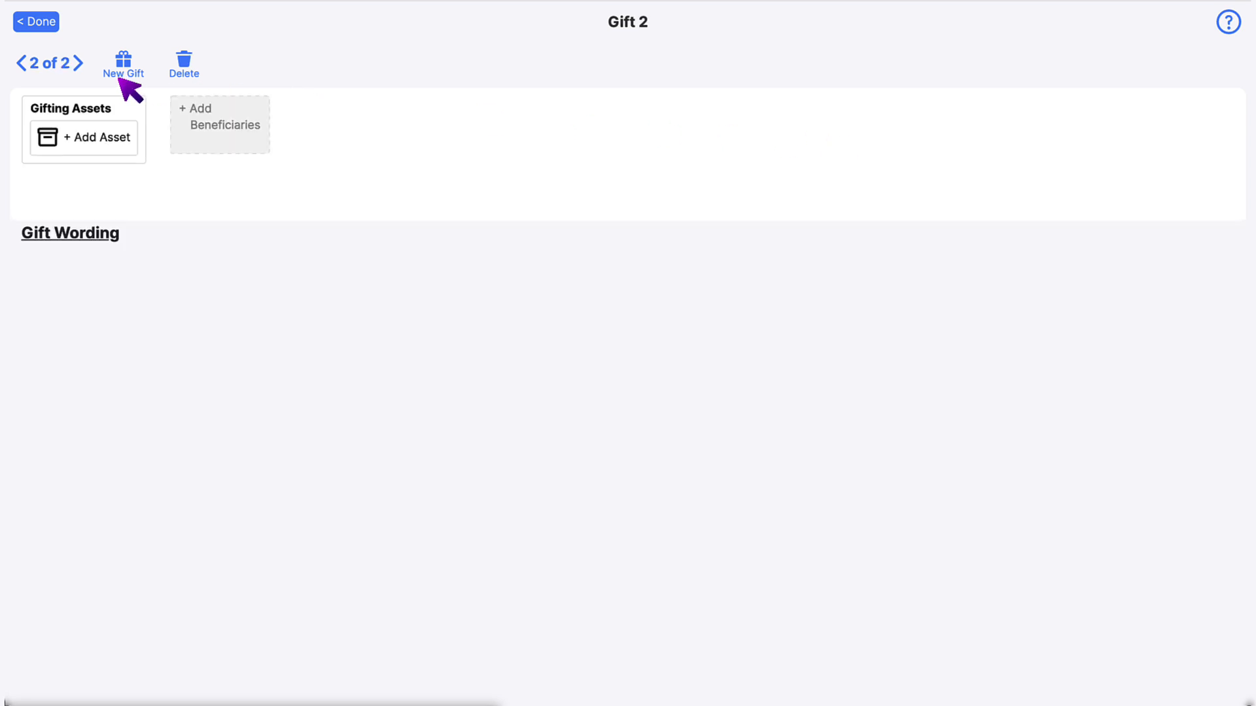
left_click(119, 142)
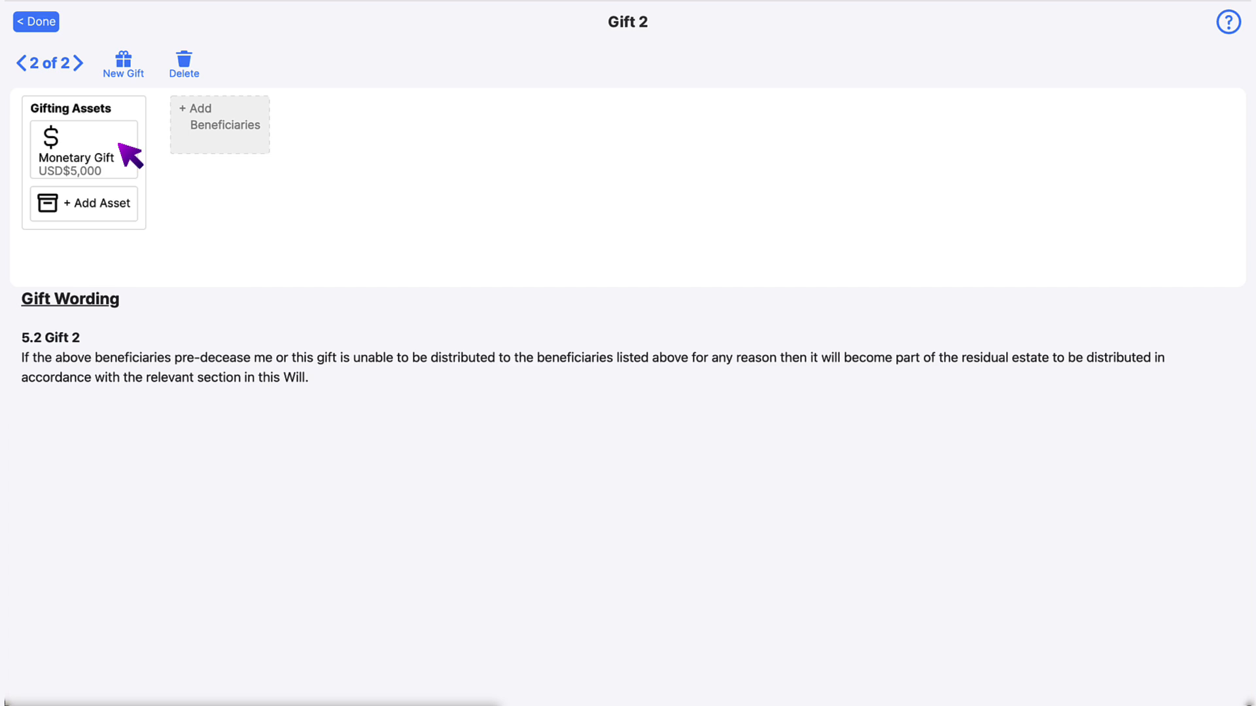
left_click(240, 136)
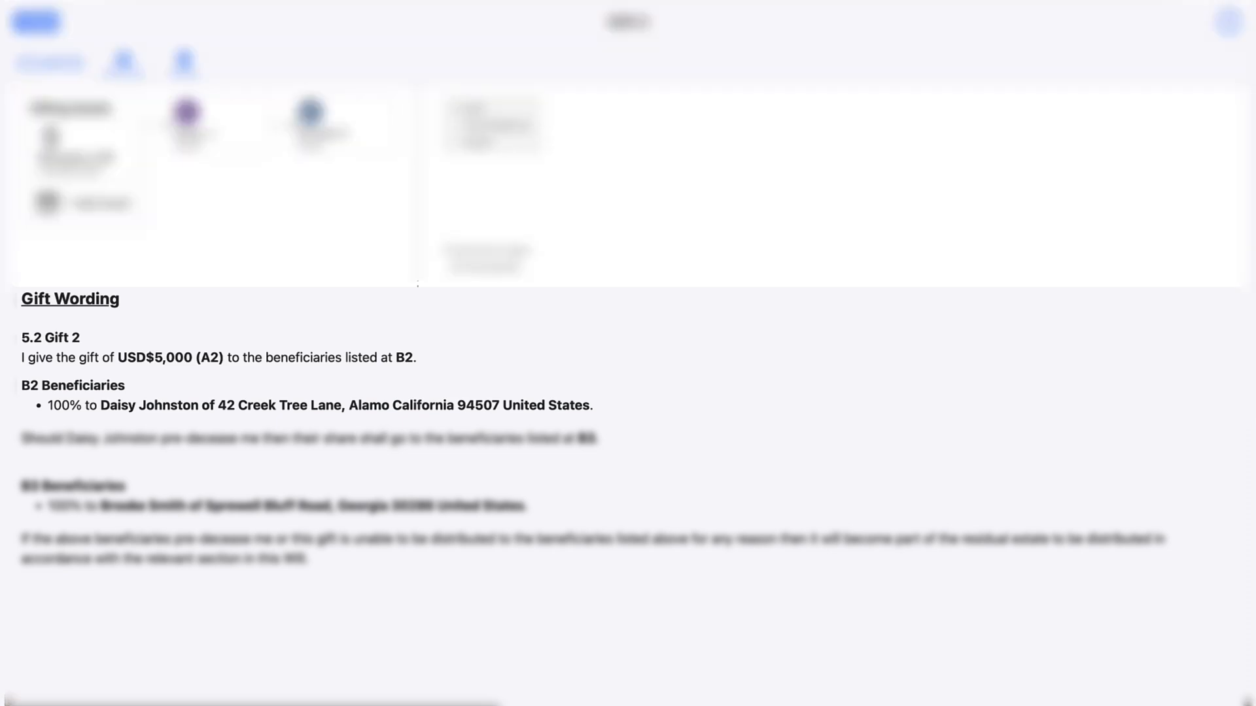
left_click(36, 24)
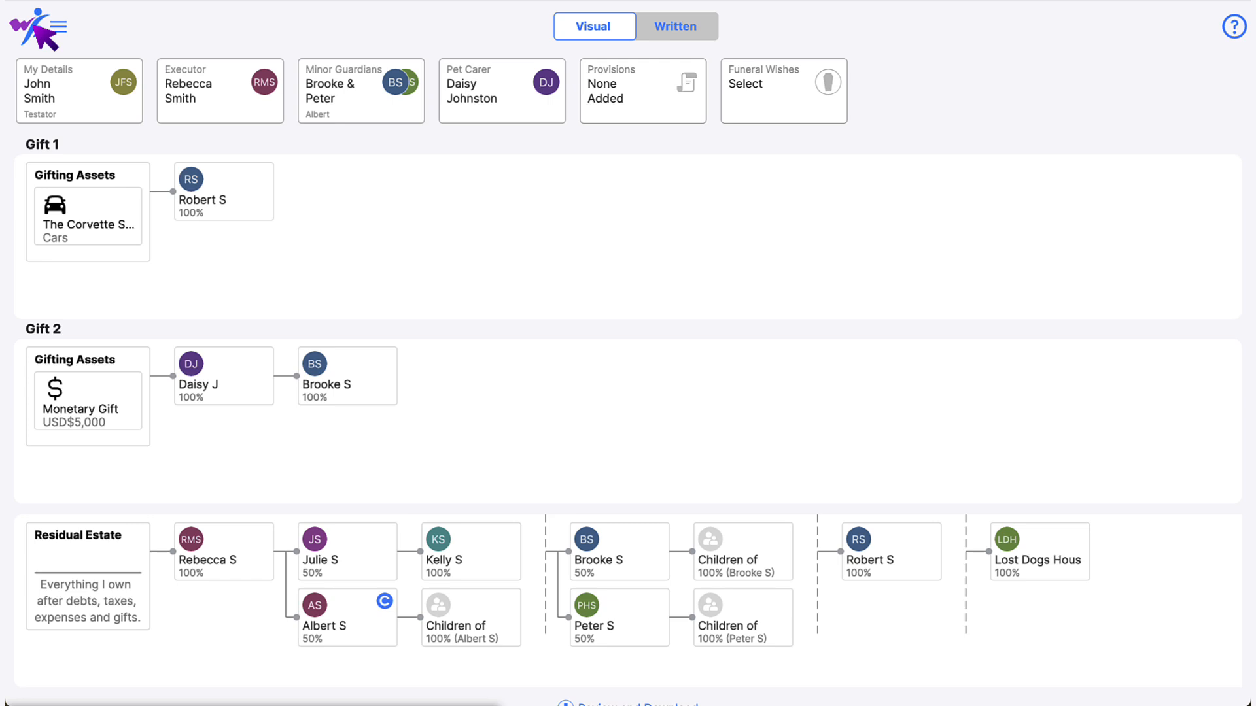
- Add an 'Exclude someone from your Will' provision for the chosen person, then return to the overview
left_click(630, 92)
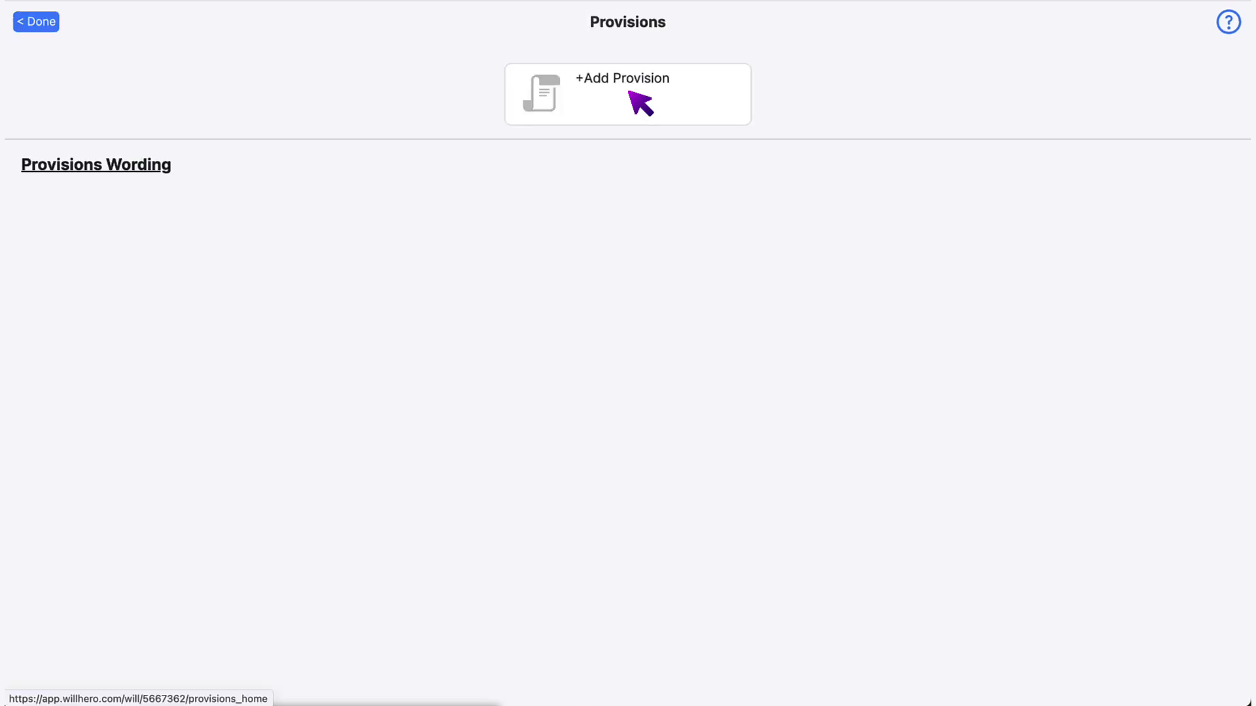
left_click(630, 93)
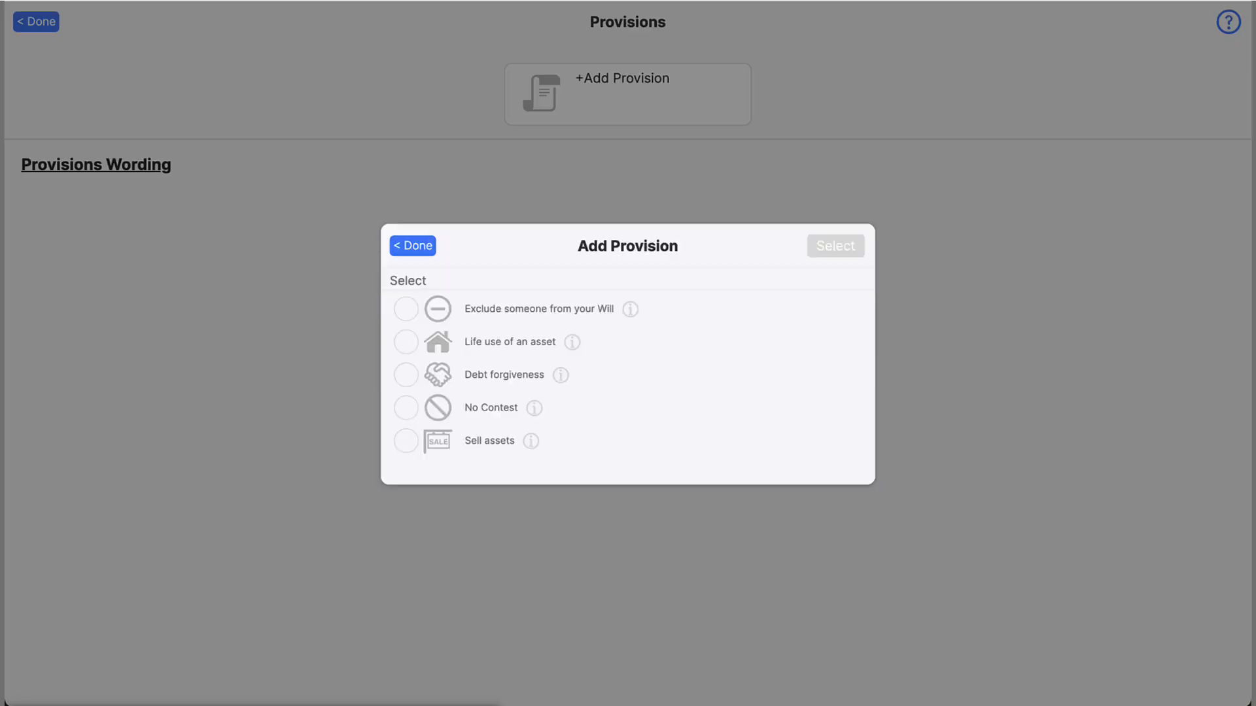
left_click(406, 309)
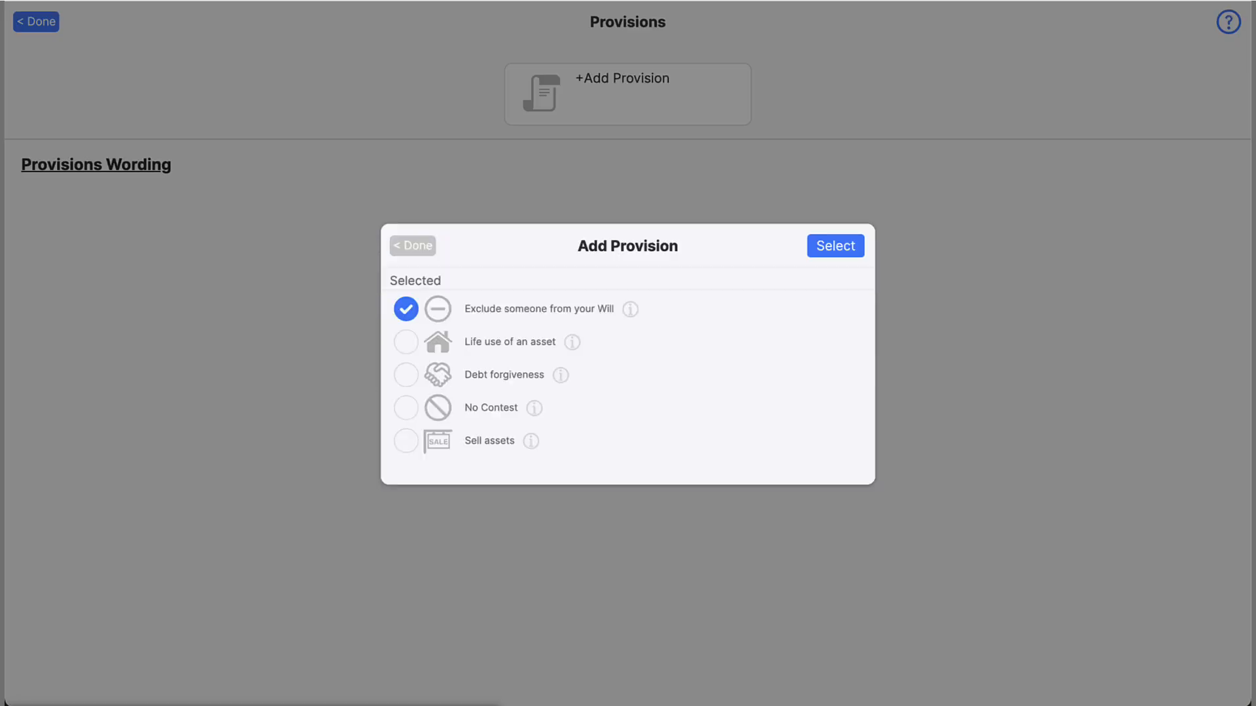
left_click(406, 441)
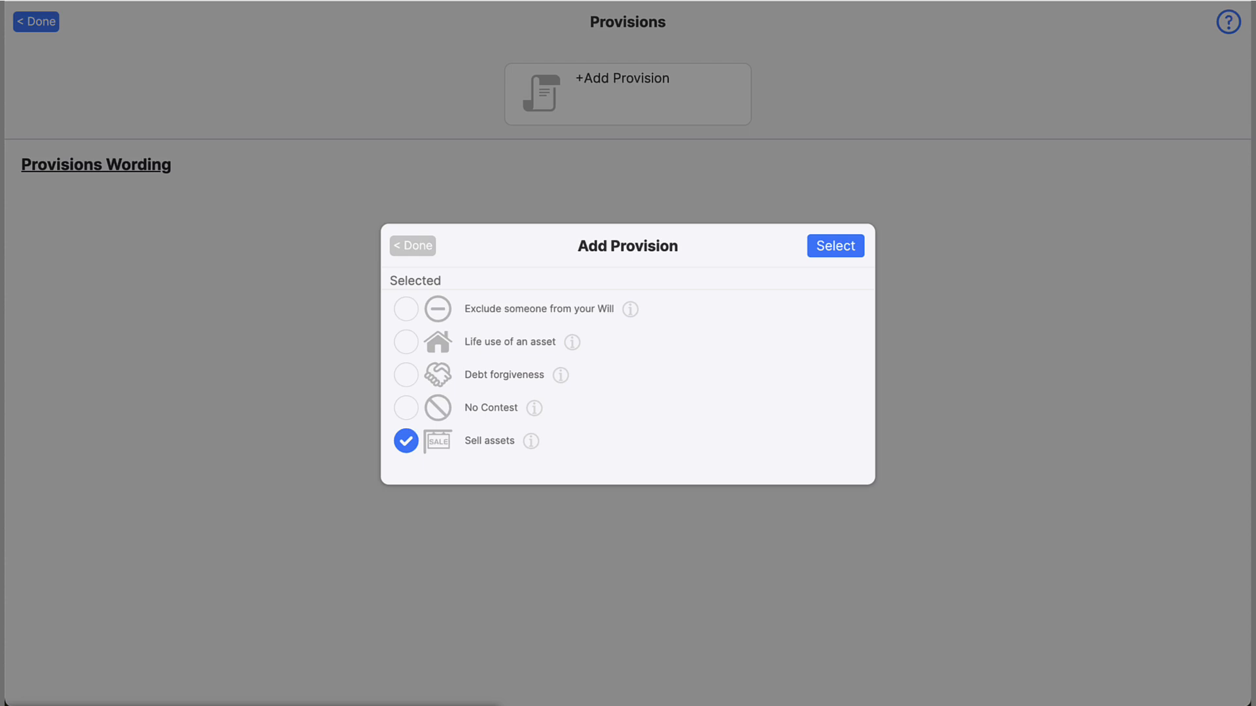
left_click(406, 374)
left_click(406, 342)
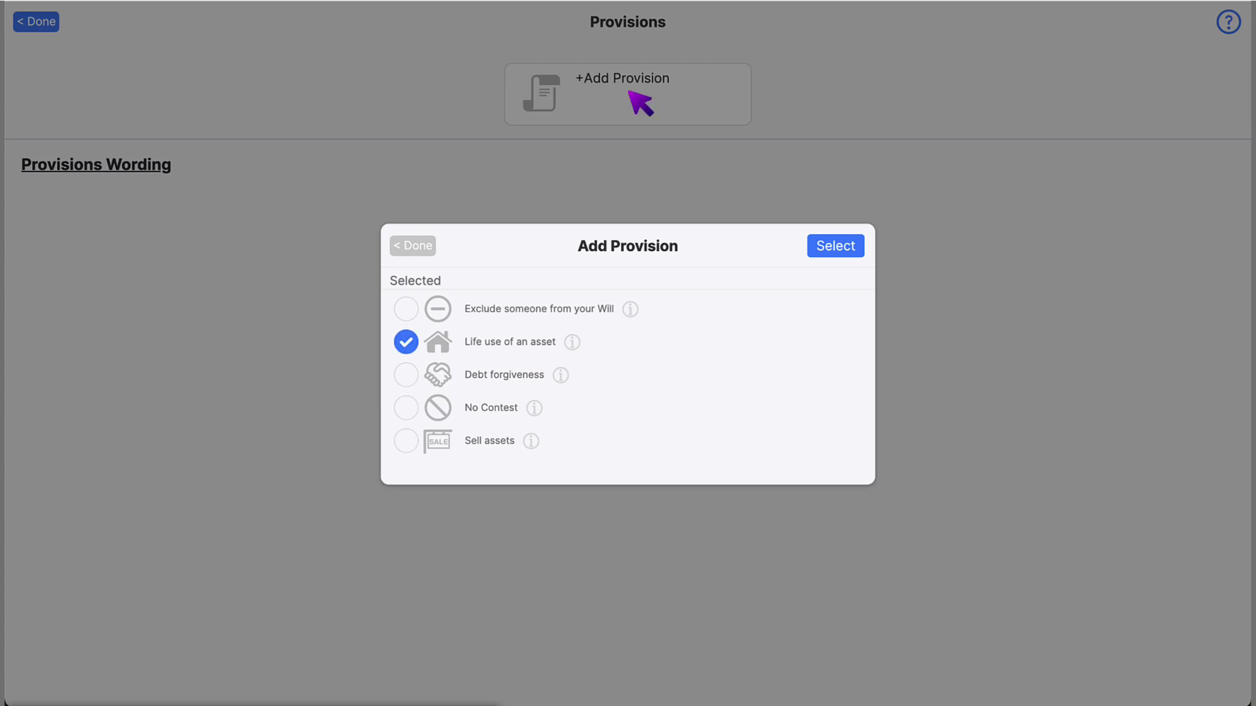
left_click(435, 308)
left_click(832, 249)
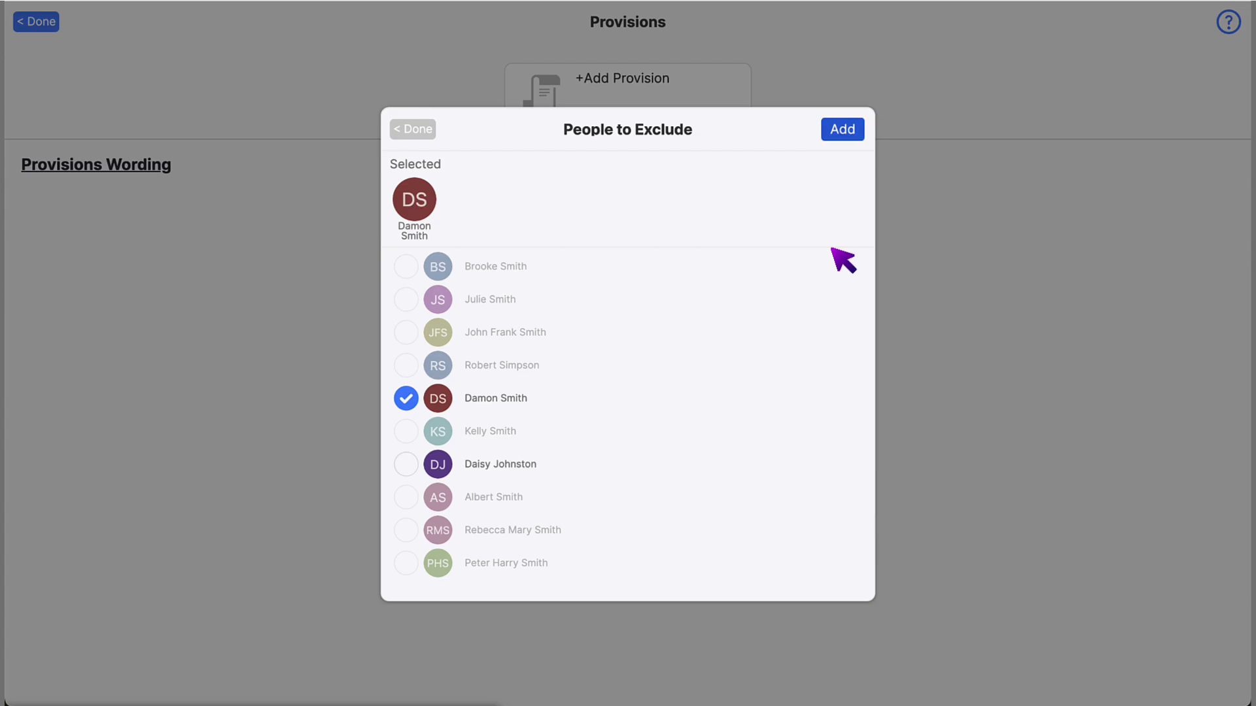
left_click(838, 136)
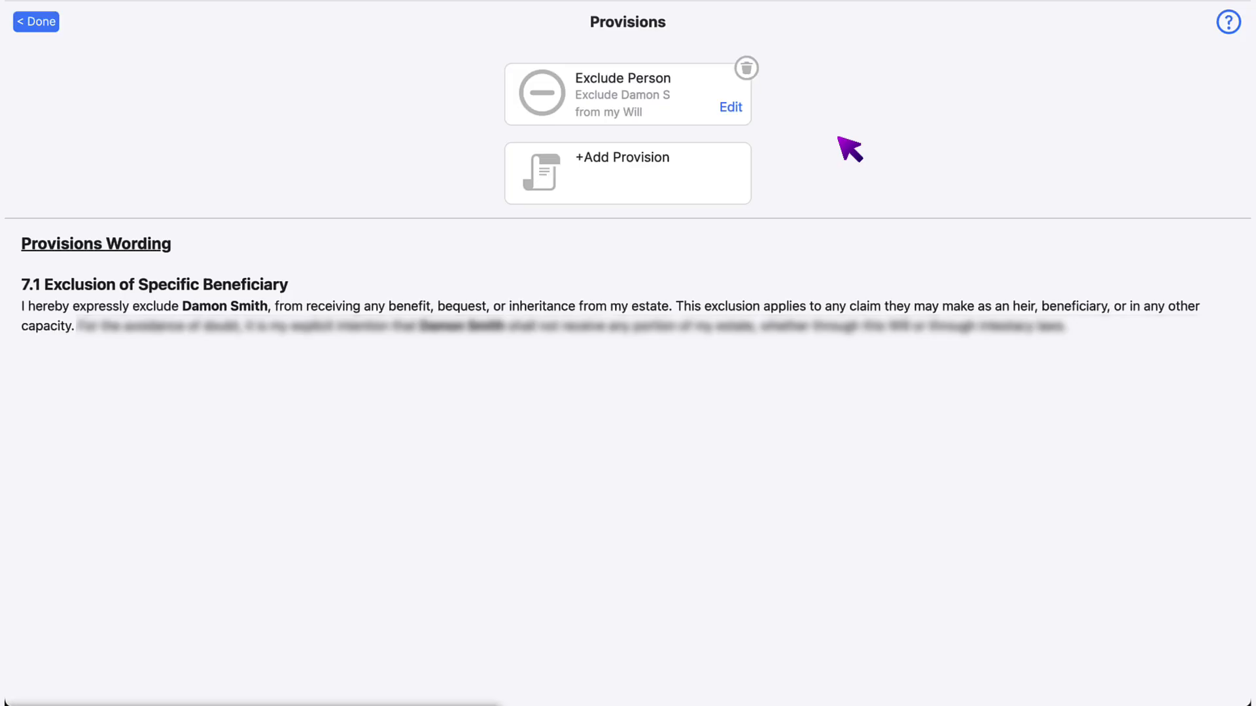
left_click(1227, 23)
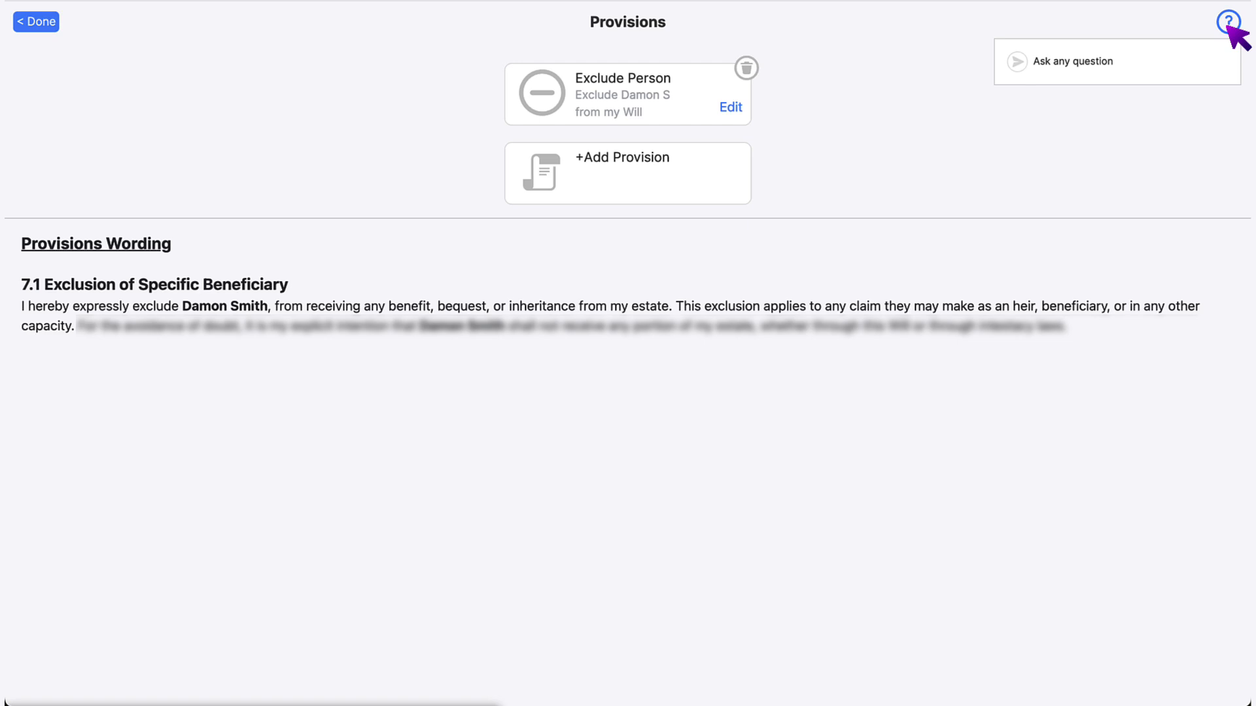
left_click(38, 23)
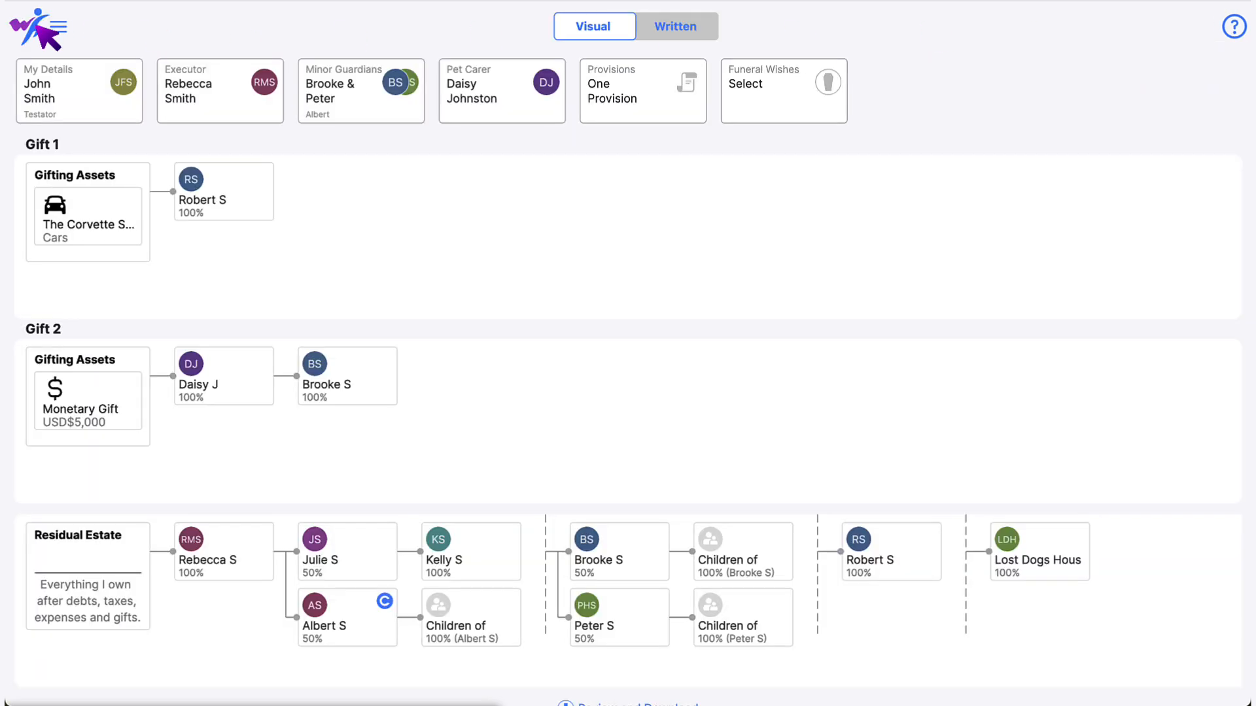
- Let the executor decide the resting place, noting 'With family plot at memorial park.', and save
left_click(787, 95)
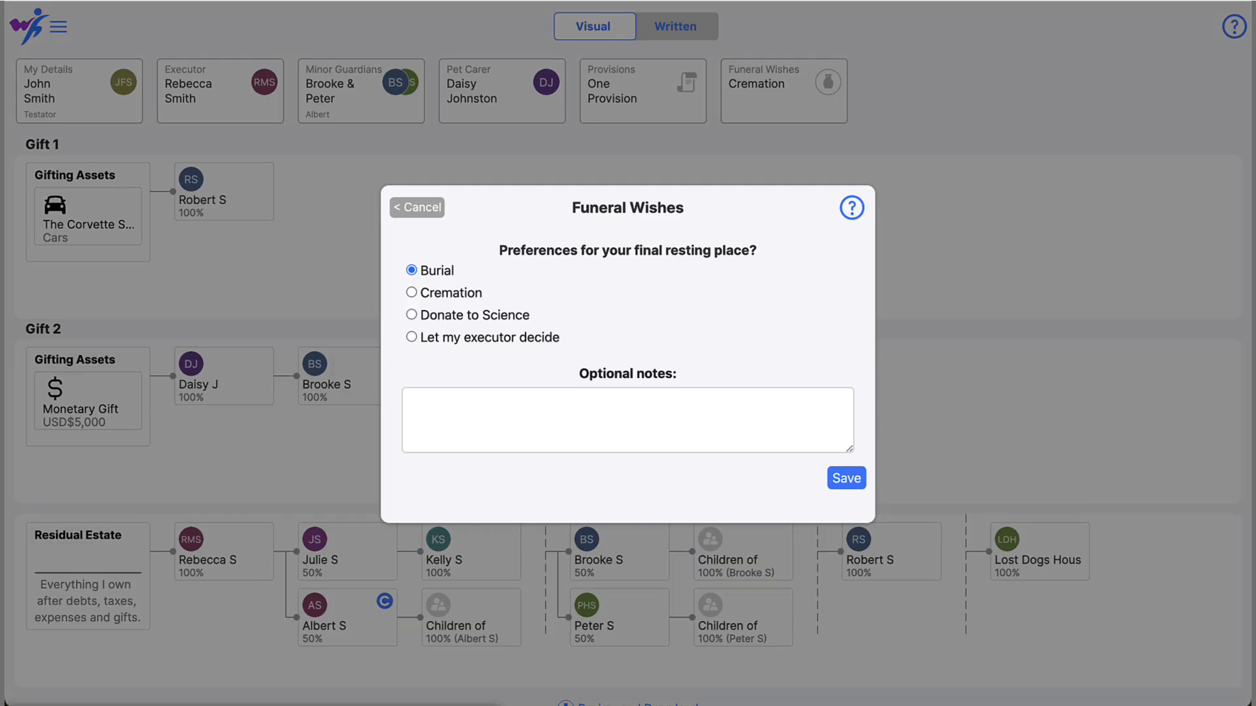
left_click(412, 292)
left_click(412, 314)
left_click(412, 337)
left_click(782, 404)
type("With family plot at memorial park.")
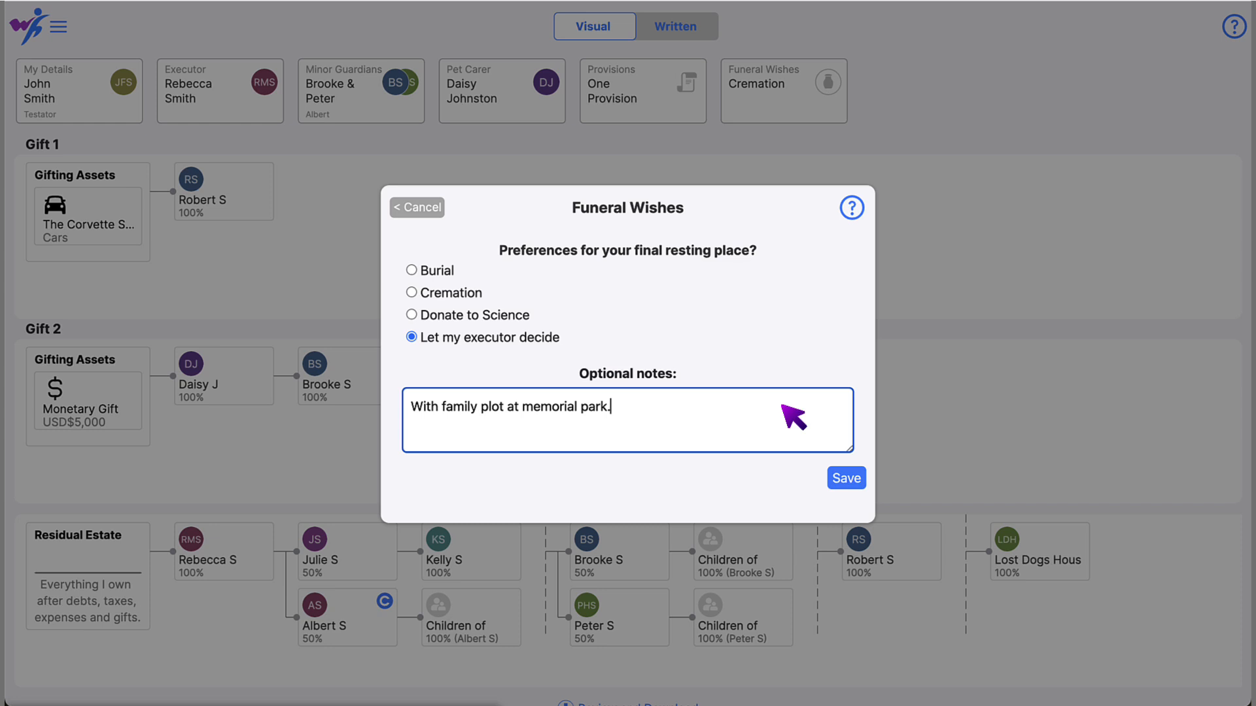
left_click(847, 481)
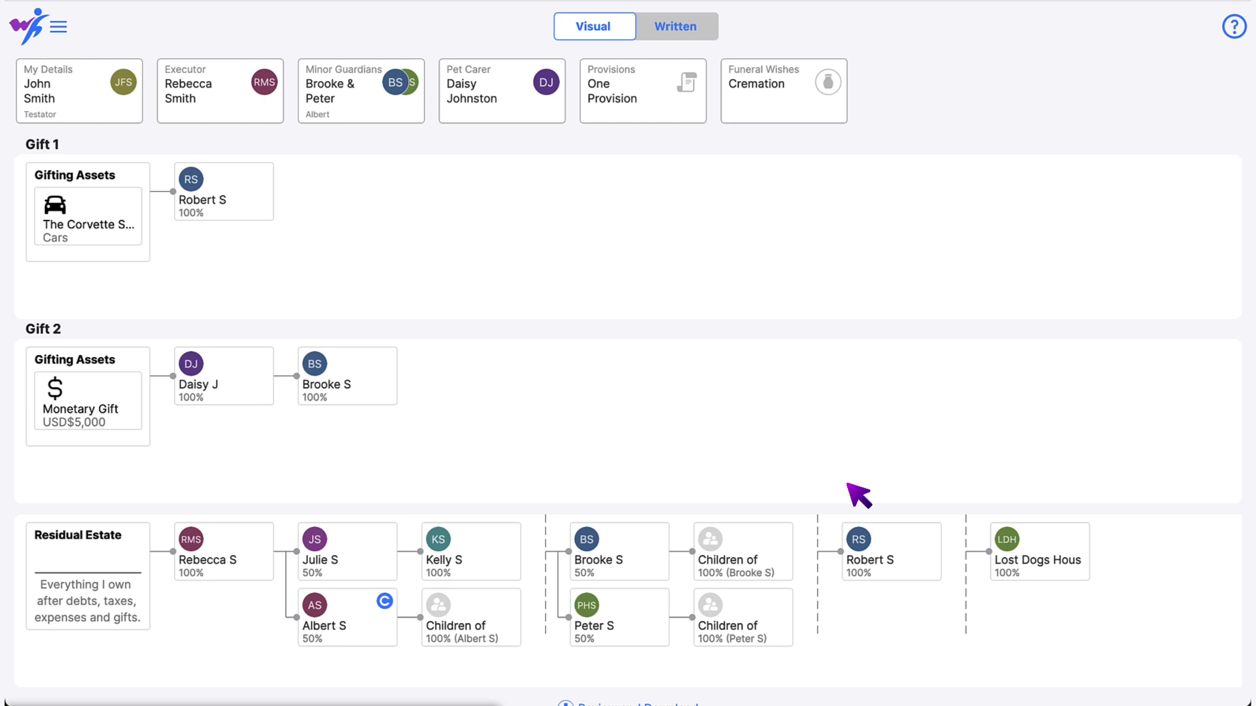
- Switch the will to the Written view, then go to Scenario Testing from the main menu
left_click(705, 29)
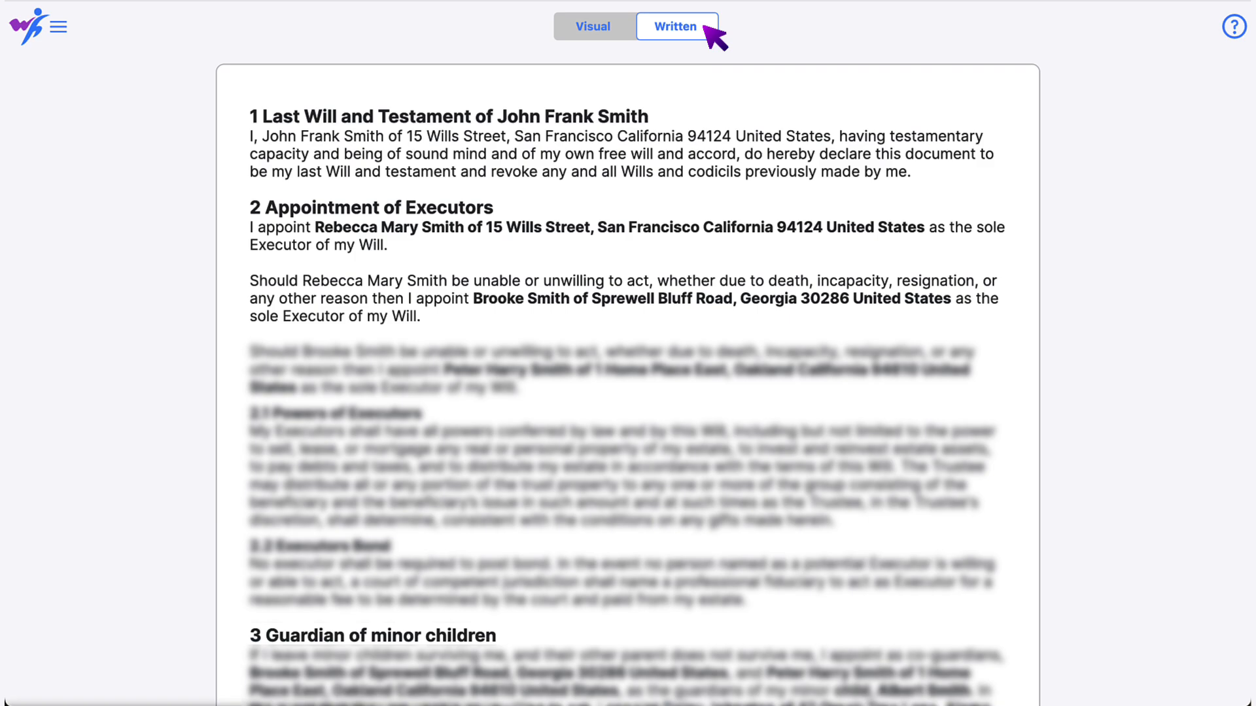
left_click(58, 26)
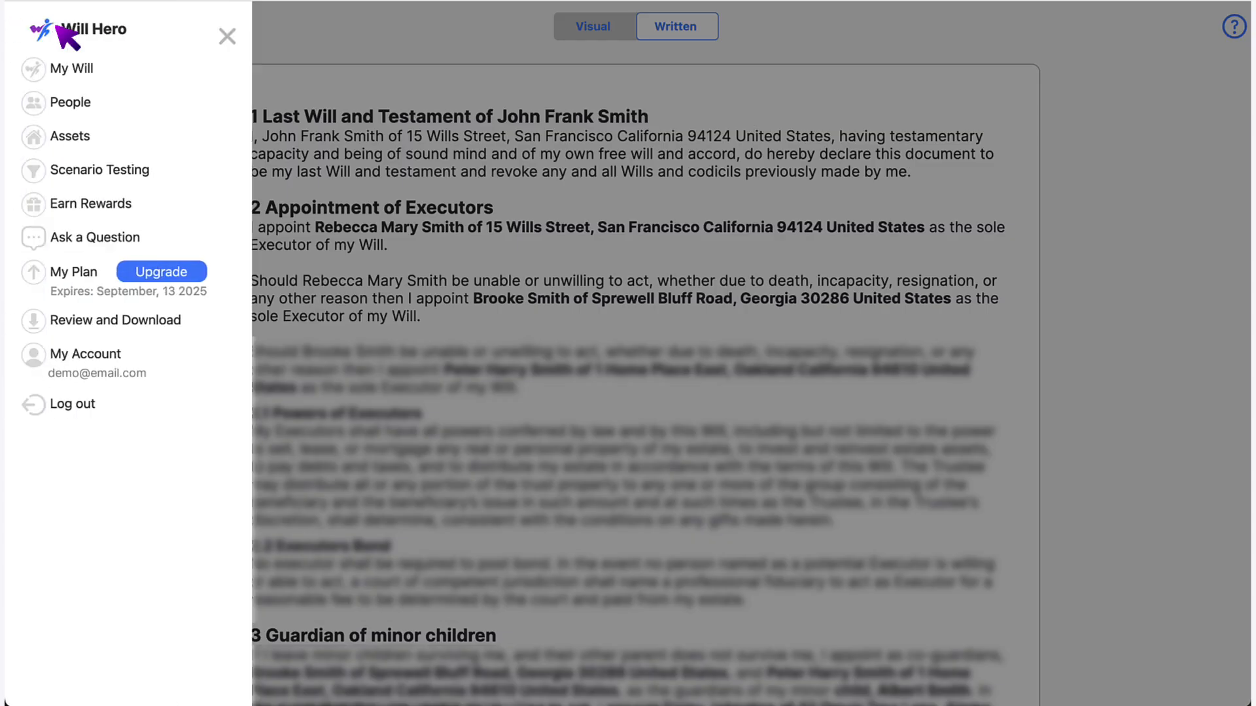
left_click(155, 170)
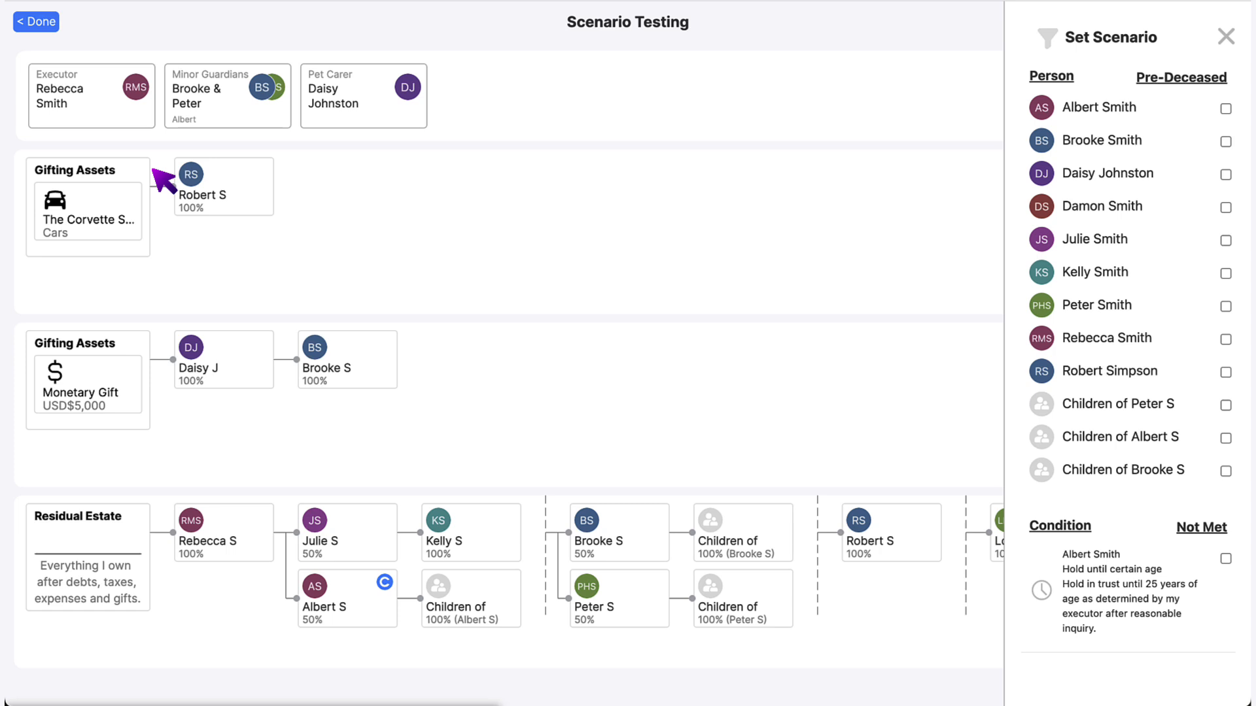
- Mark both executors, the car's beneficiary, the pet carer and two residual beneficiaries as pre-deceased
left_click(1225, 338)
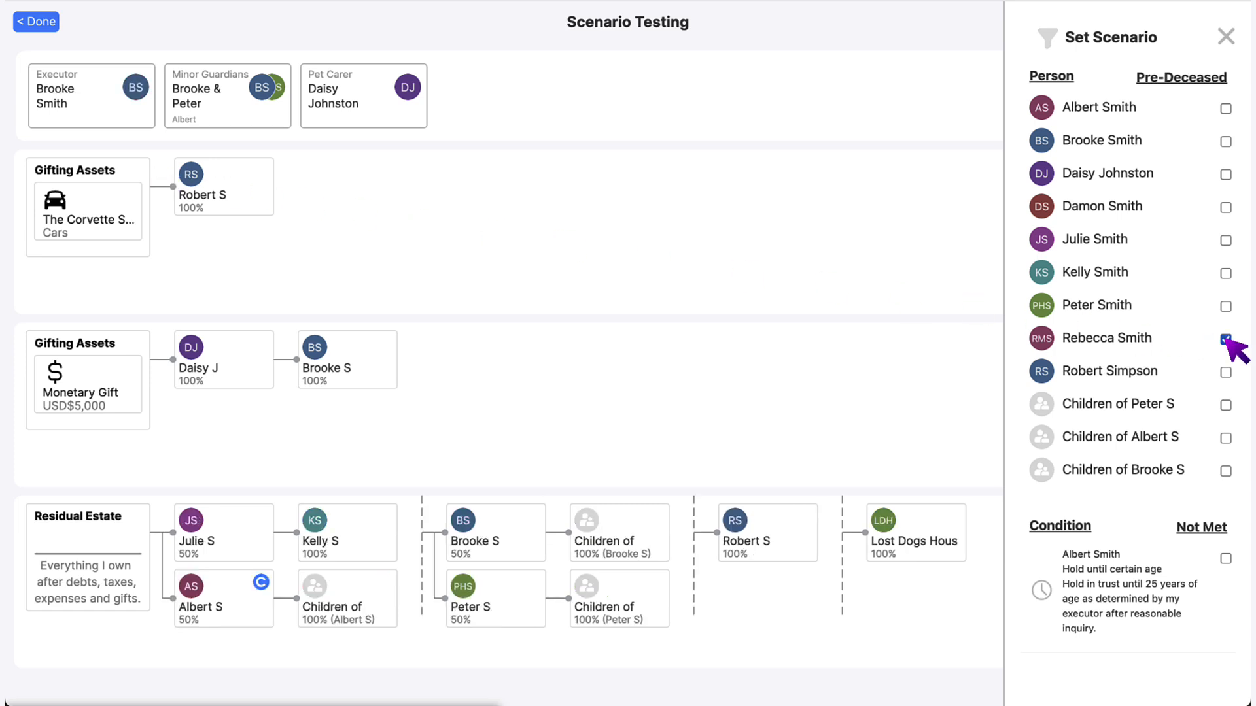
left_click(1225, 372)
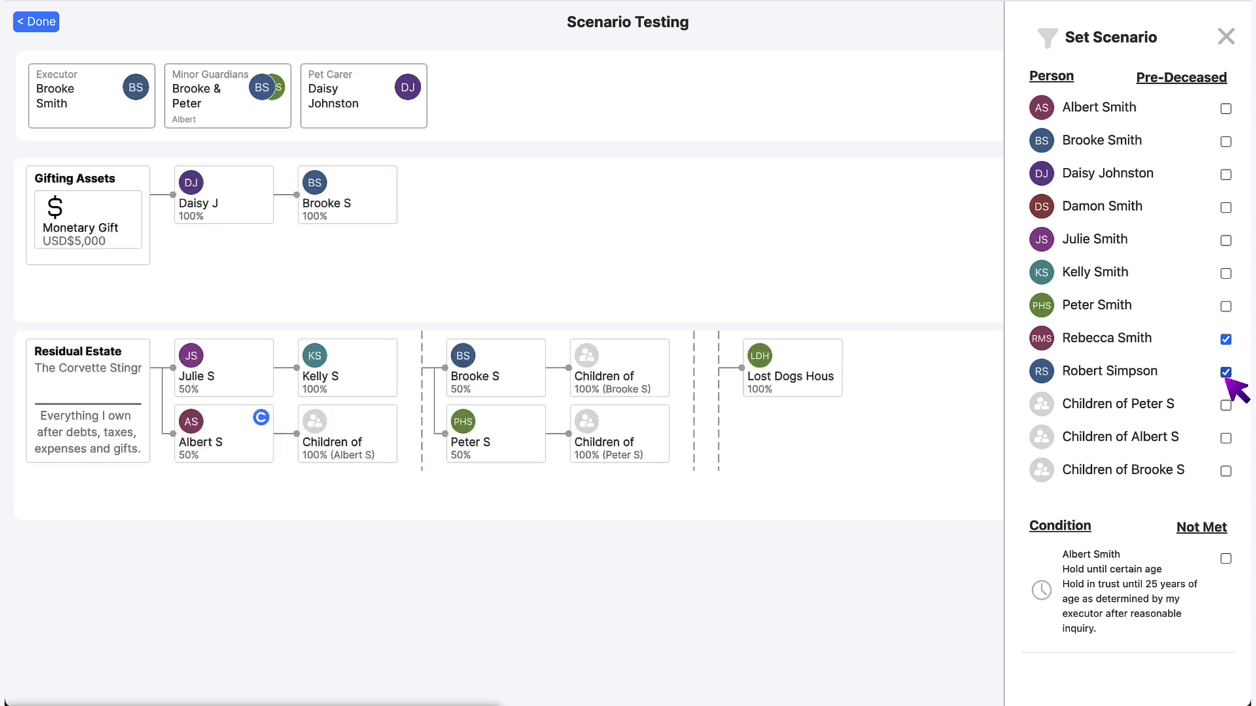
left_click(1225, 141)
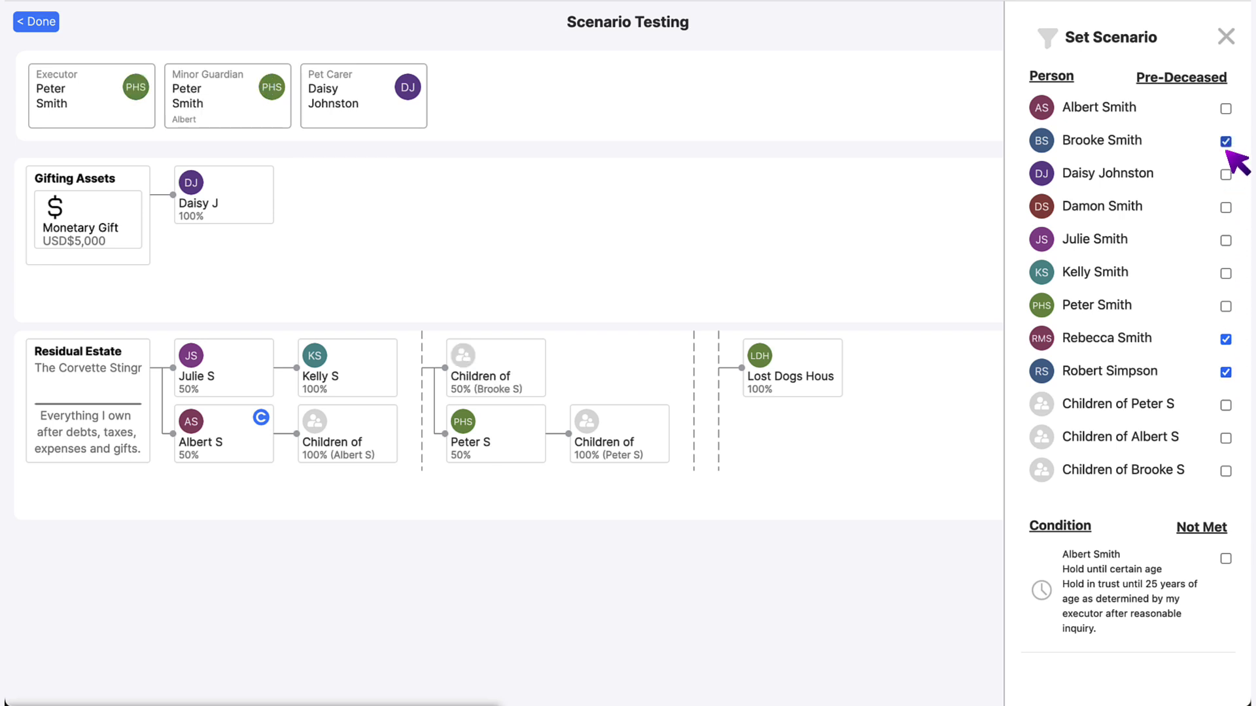
left_click(1225, 174)
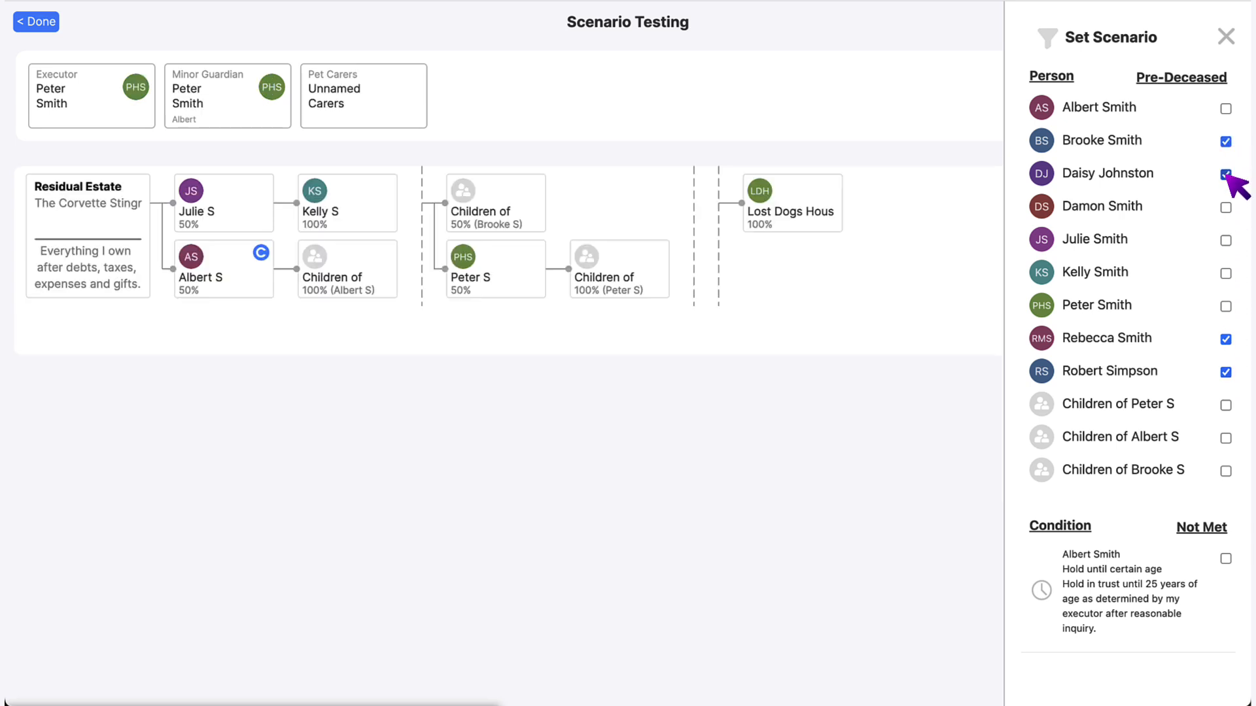
left_click(1225, 241)
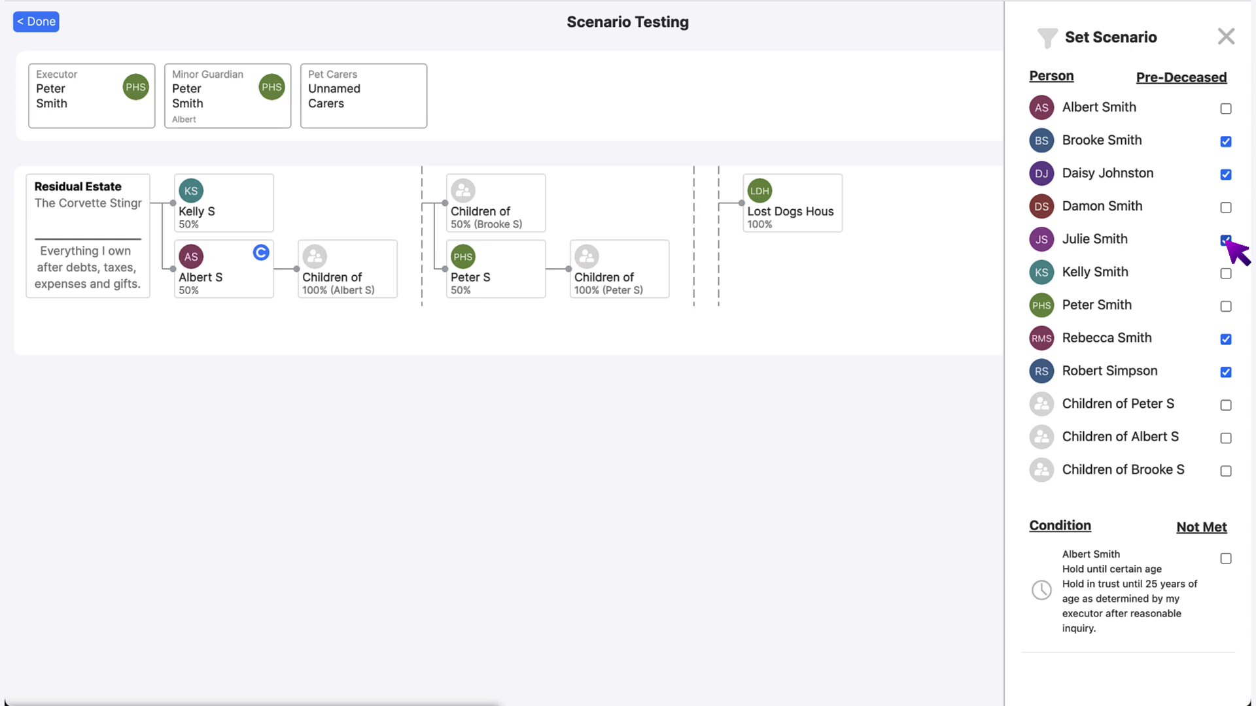
left_click(1225, 273)
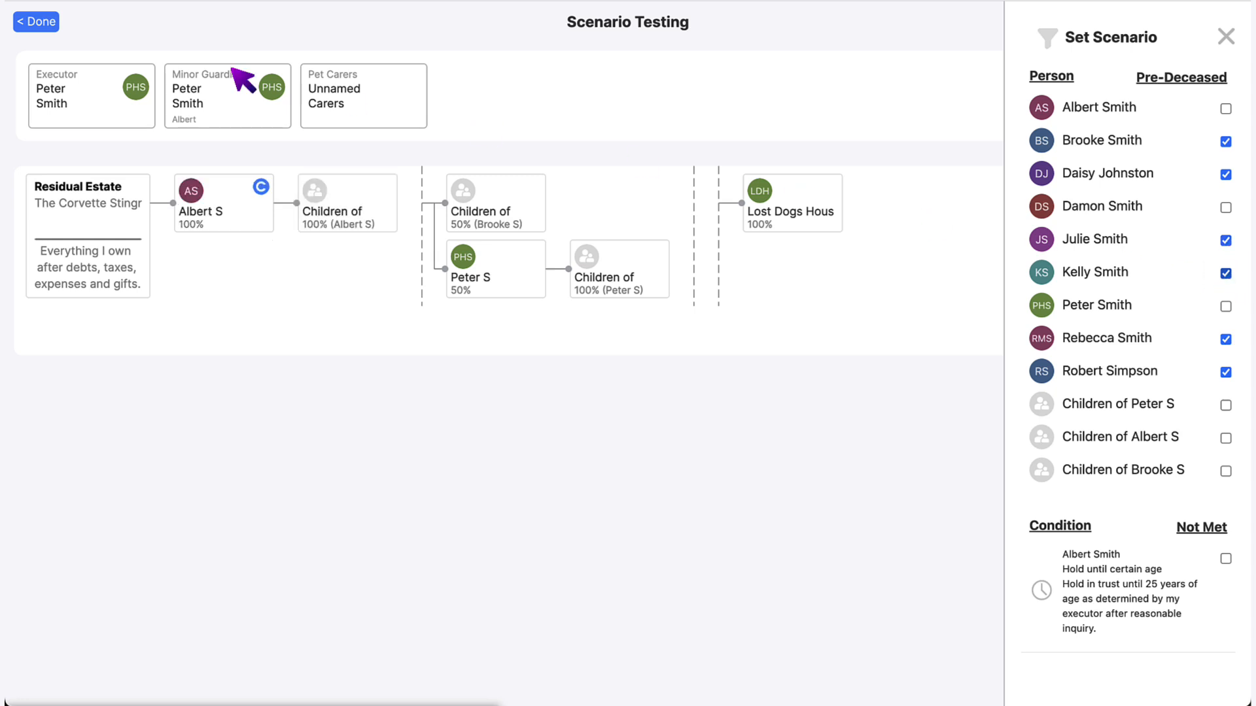
left_click(38, 25)
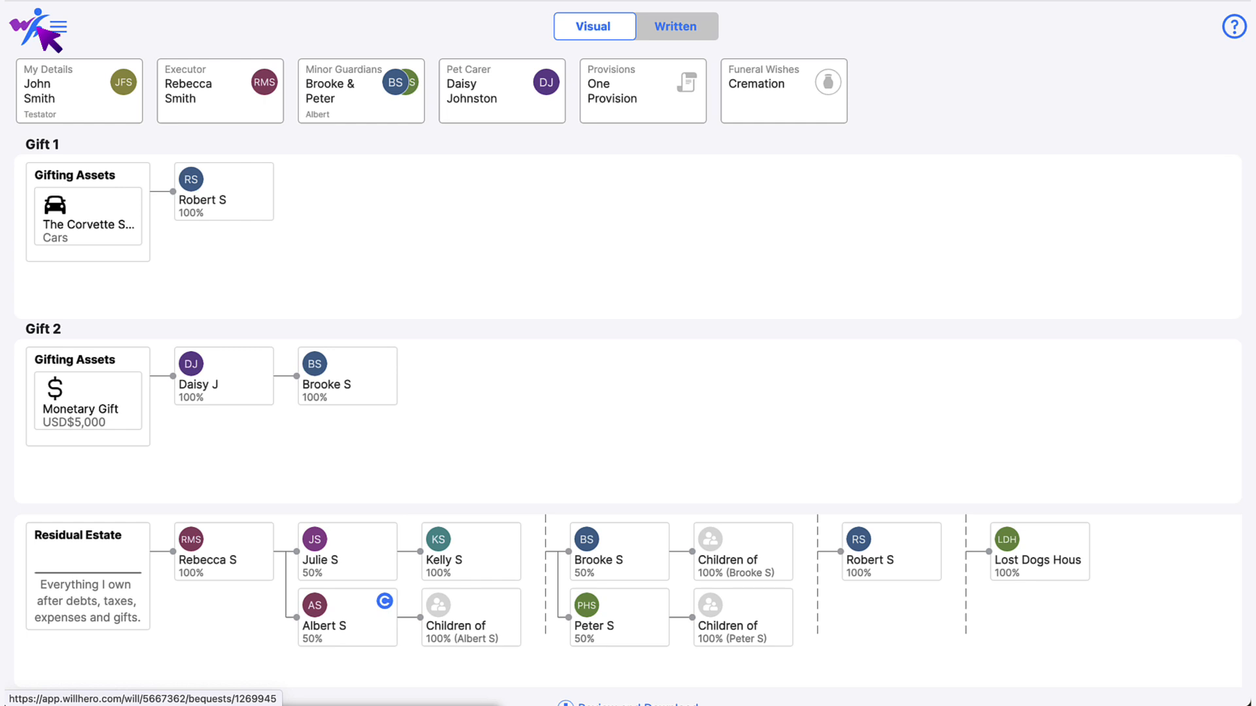
- Go to Review and Download and scroll through the generated will review to the legal advice note
scroll(53, 36, "down", 1)
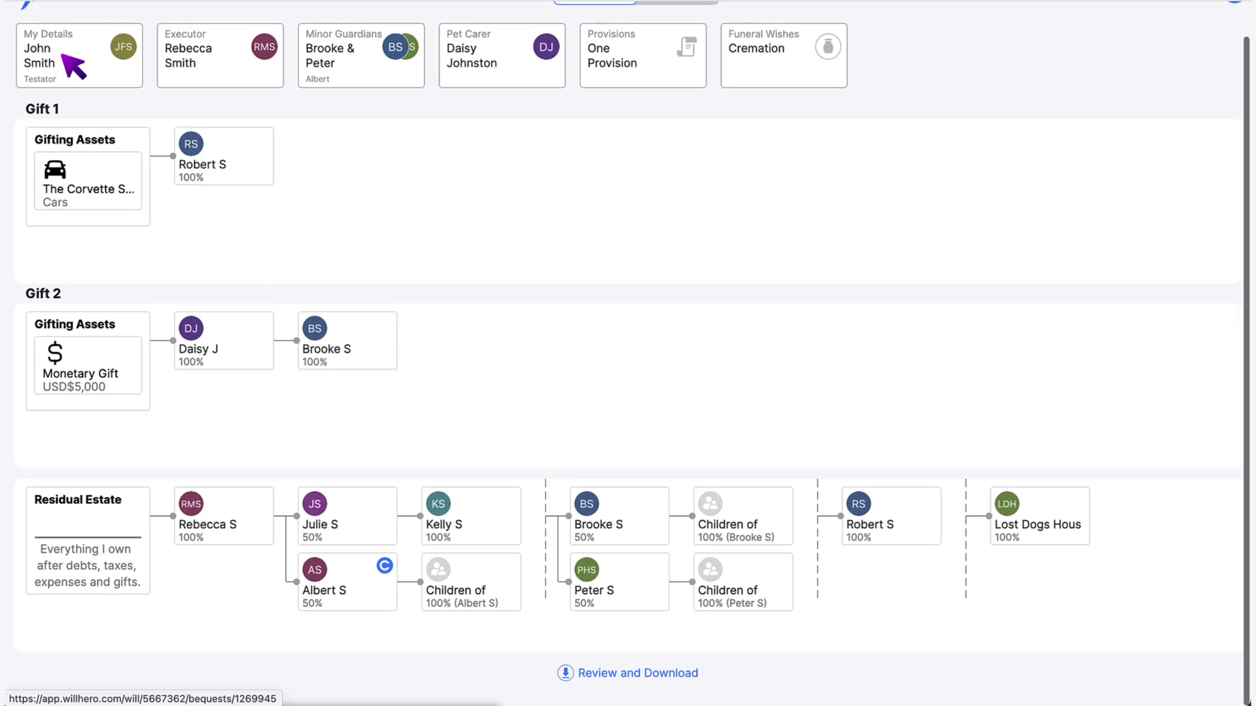
left_click(632, 681)
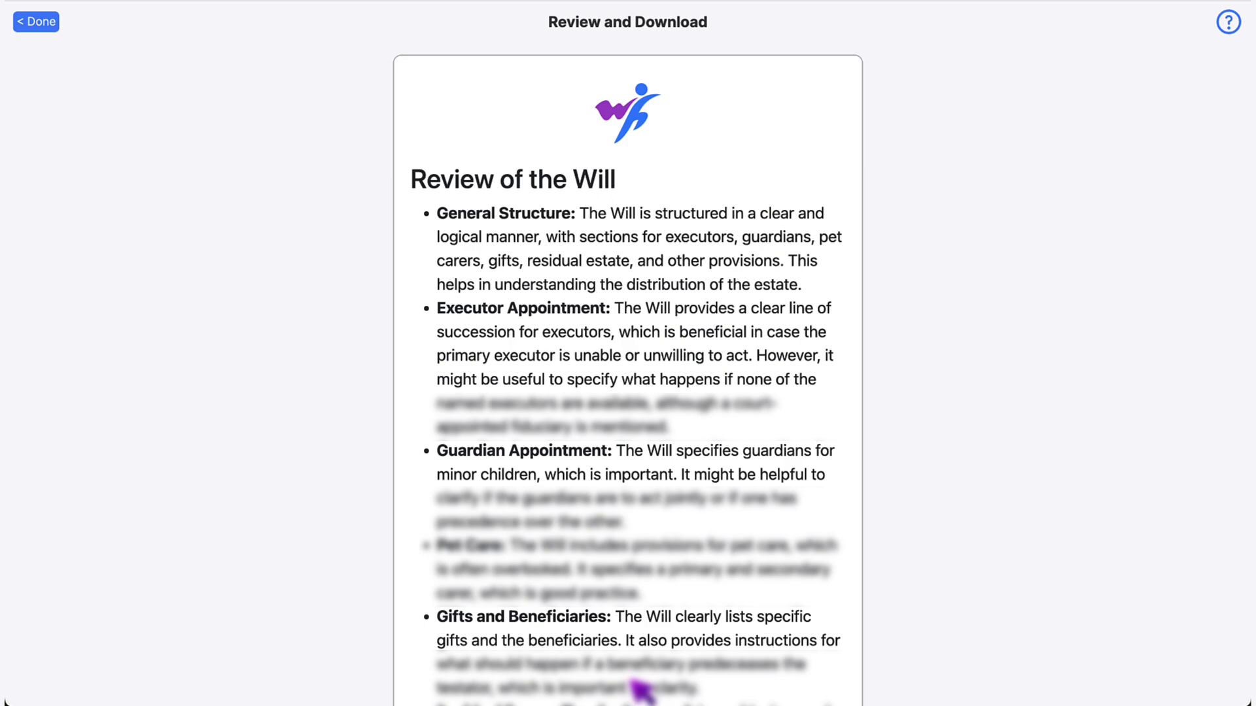
scroll(641, 690, "down", 8)
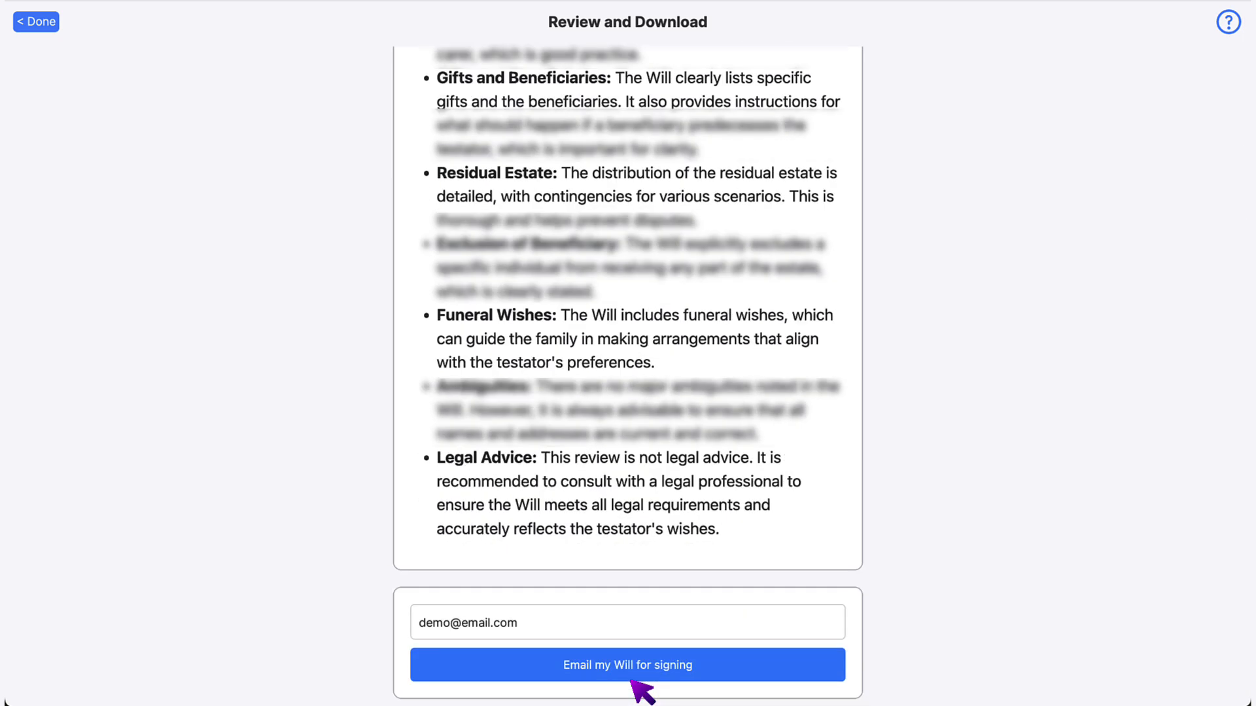
- Send the will by email for signing, then go Home to the visual will plan
left_click(631, 680)
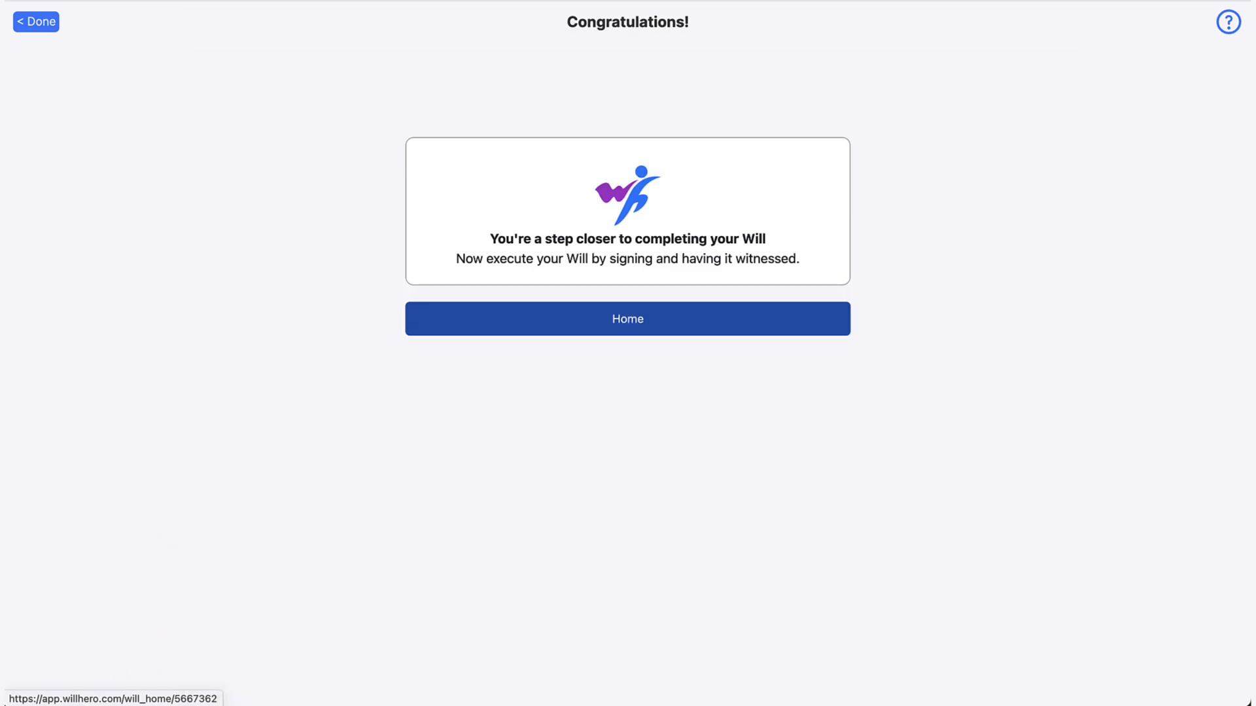
left_click(628, 318)
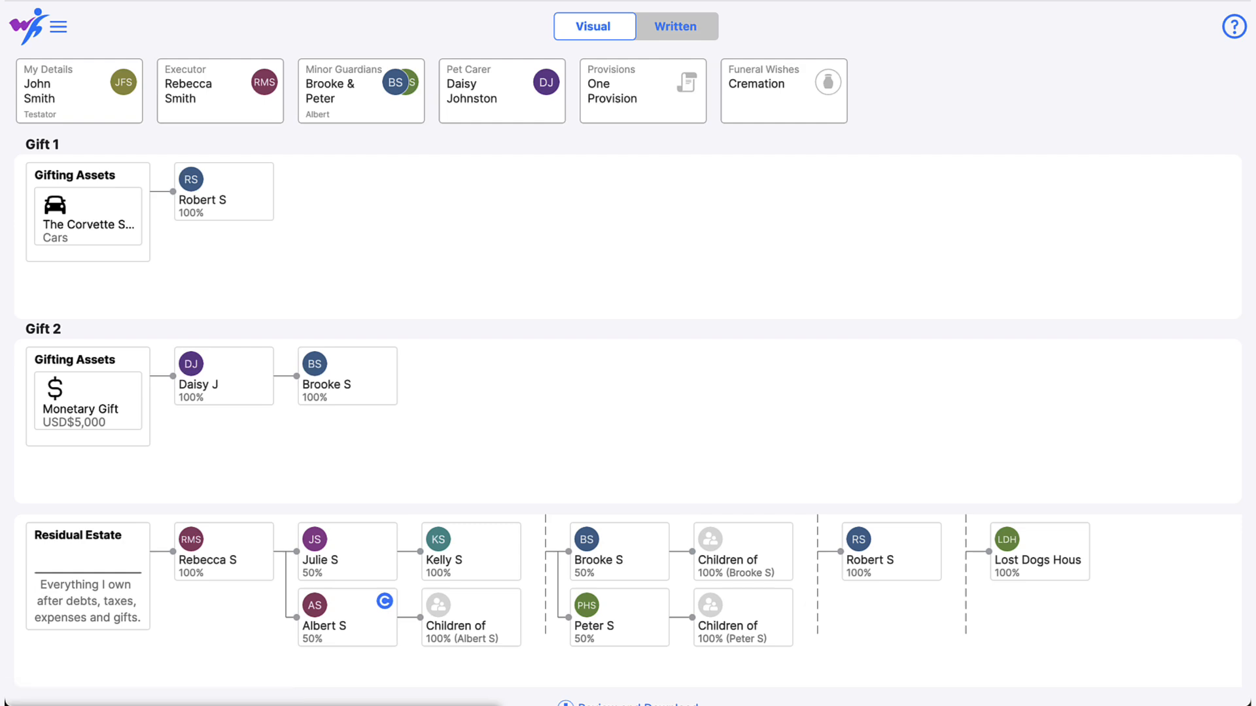